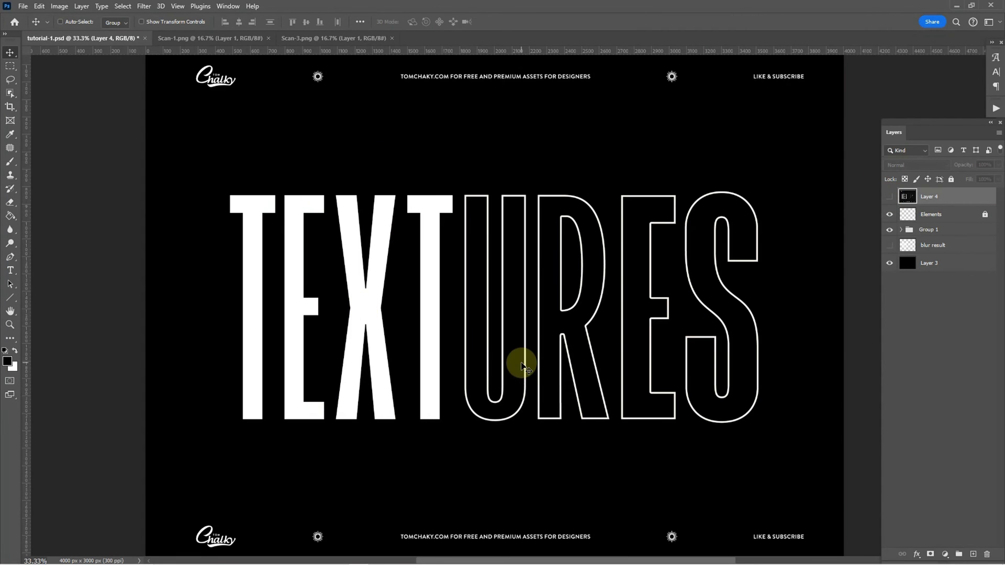
Step: Rasterize the text copy layer and merge it with ures copy into one pixel layer
{"action": "left_click", "coordinate": [889, 197]}
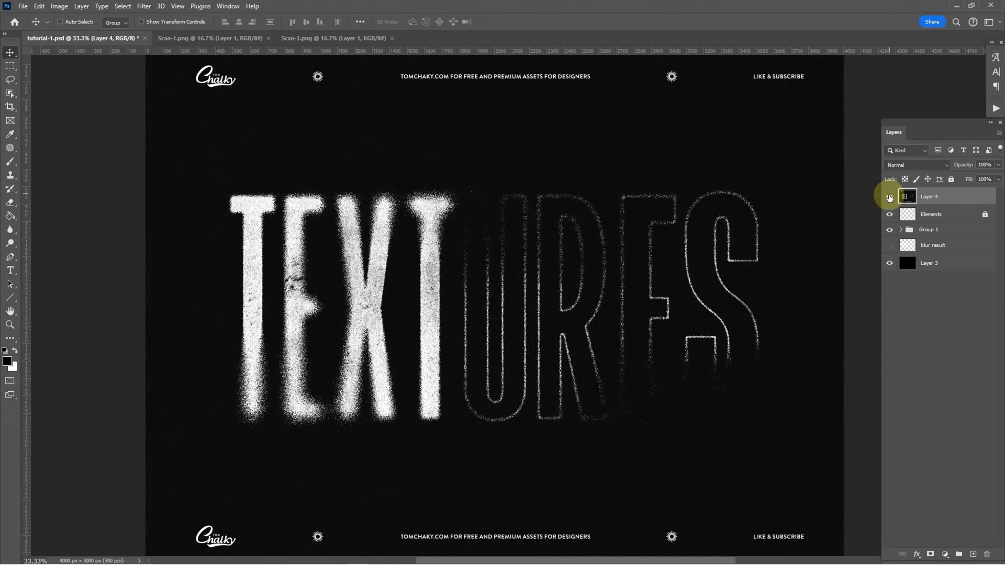
{"action": "left_click", "coordinate": [889, 197]}
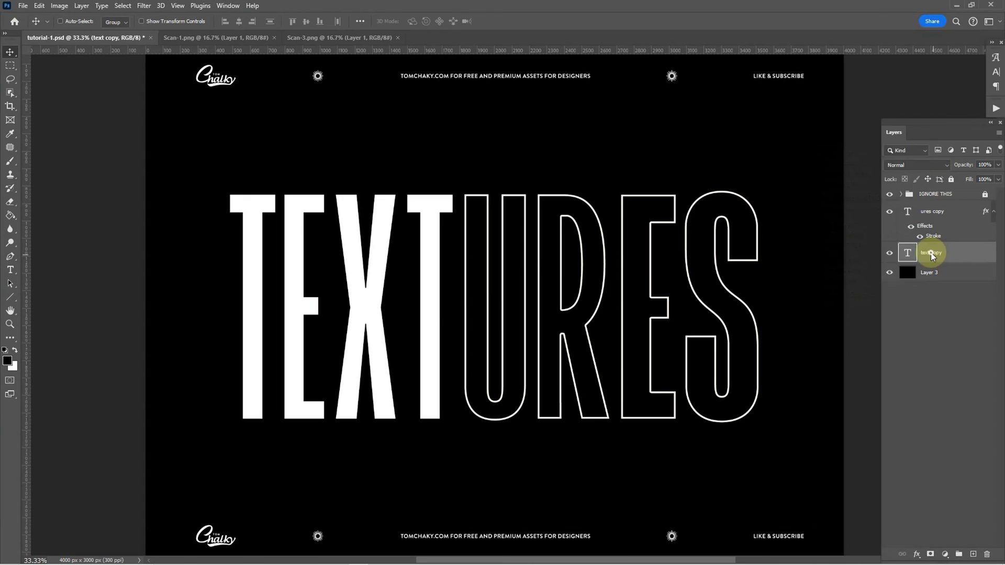
{"action": "right_click", "coordinate": [931, 256]}
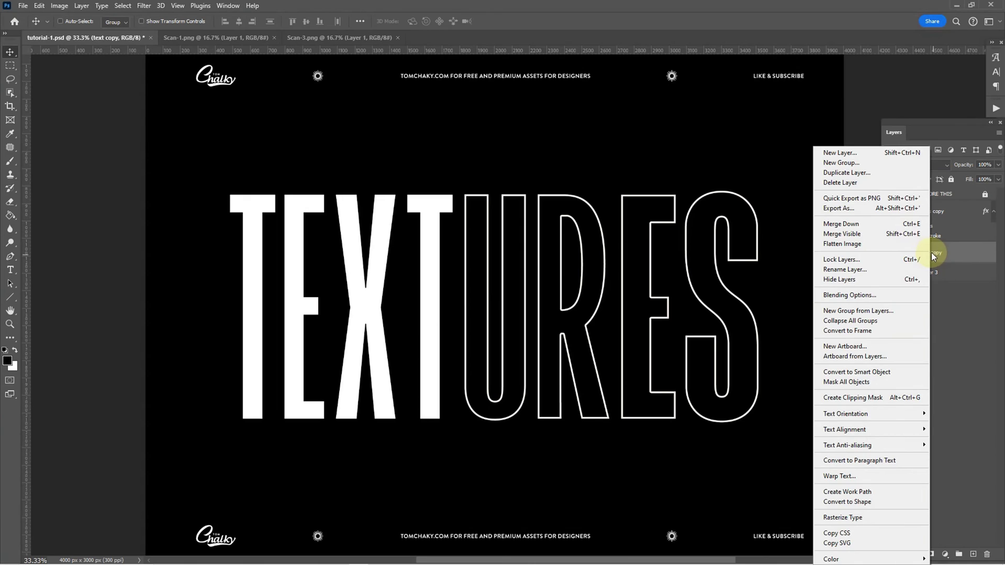
{"action": "left_click", "coordinate": [835, 518]}
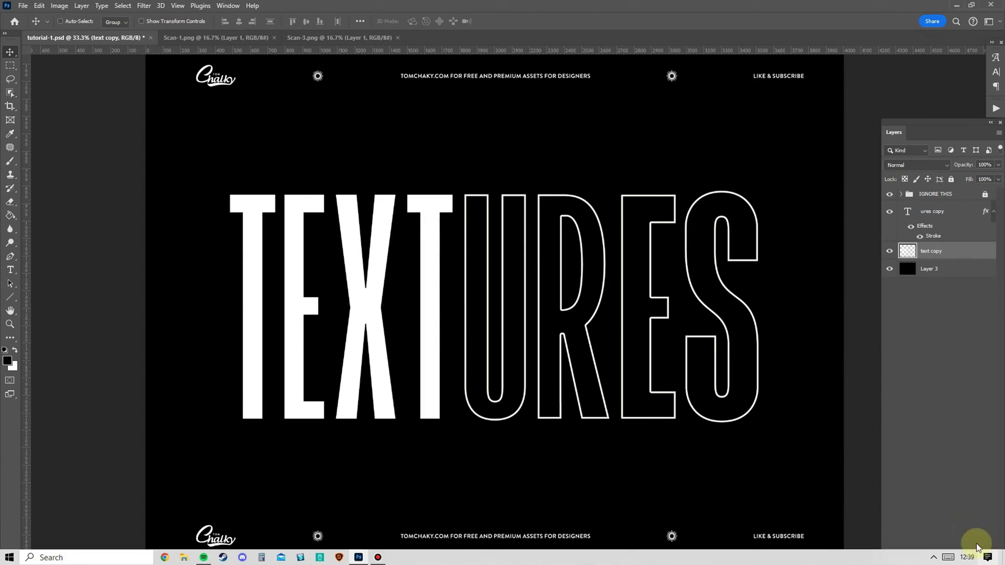
{"action": "left_click", "coordinate": [930, 213], "text": "shift"}
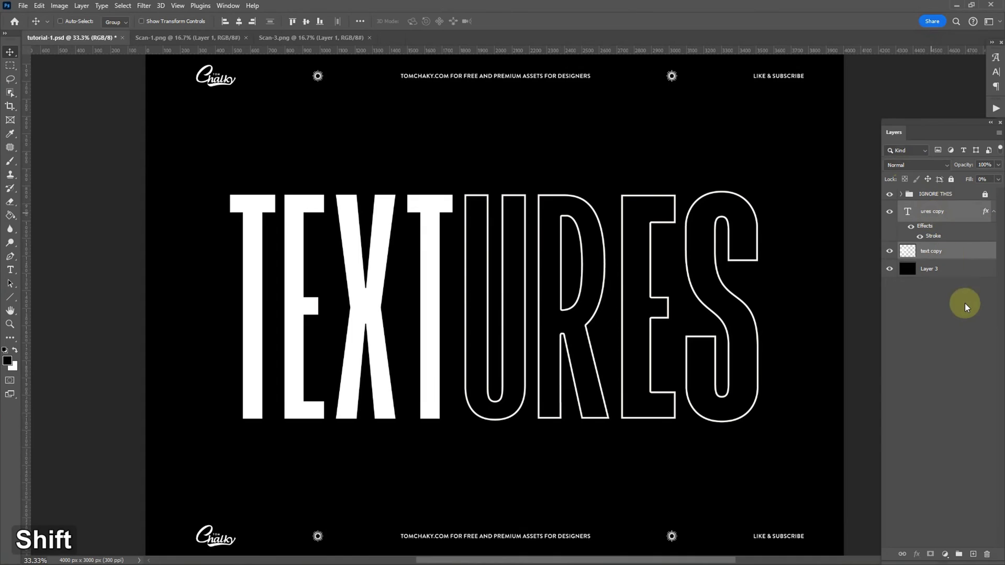
{"action": "key", "text": "ctrl+e"}
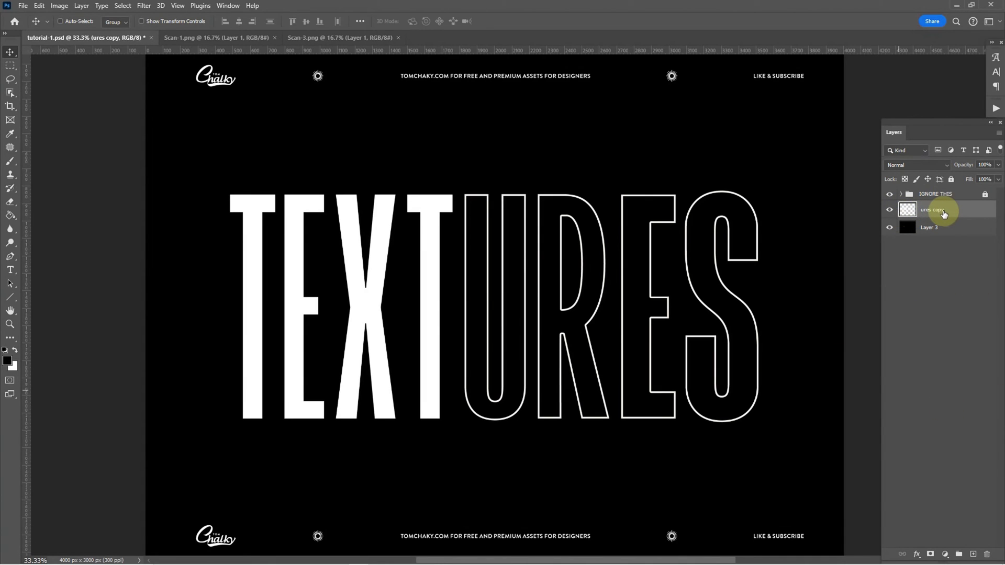
Step: Apply a Field Blur with two pins, one below the X and one on the right
{"action": "left_click", "coordinate": [145, 10]}
{"action": "mouse_move", "coordinate": [162, 153]}
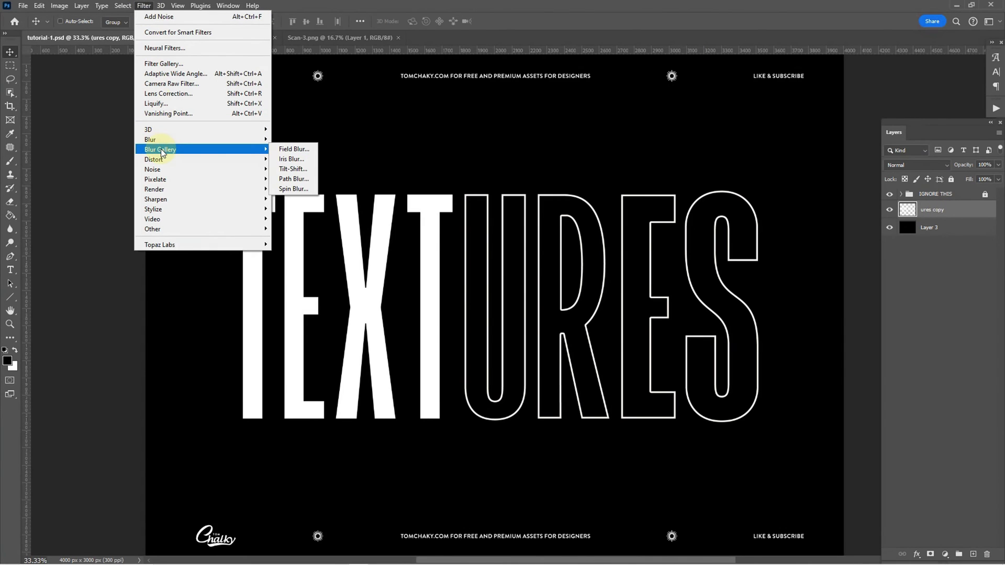
{"action": "left_click", "coordinate": [291, 149]}
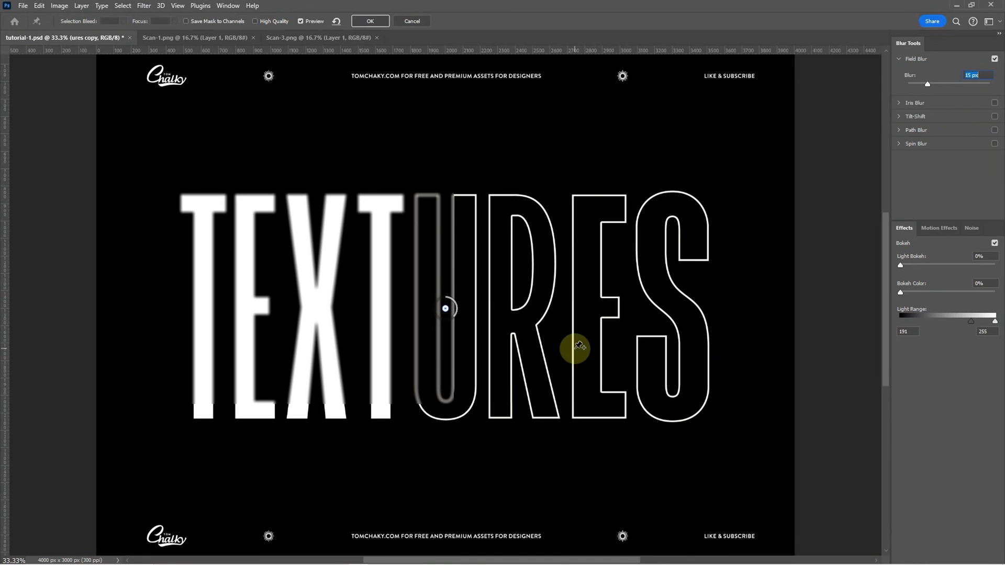
{"action": "left_click_drag", "start_coordinate": [445, 308], "coordinate": [445, 306]}
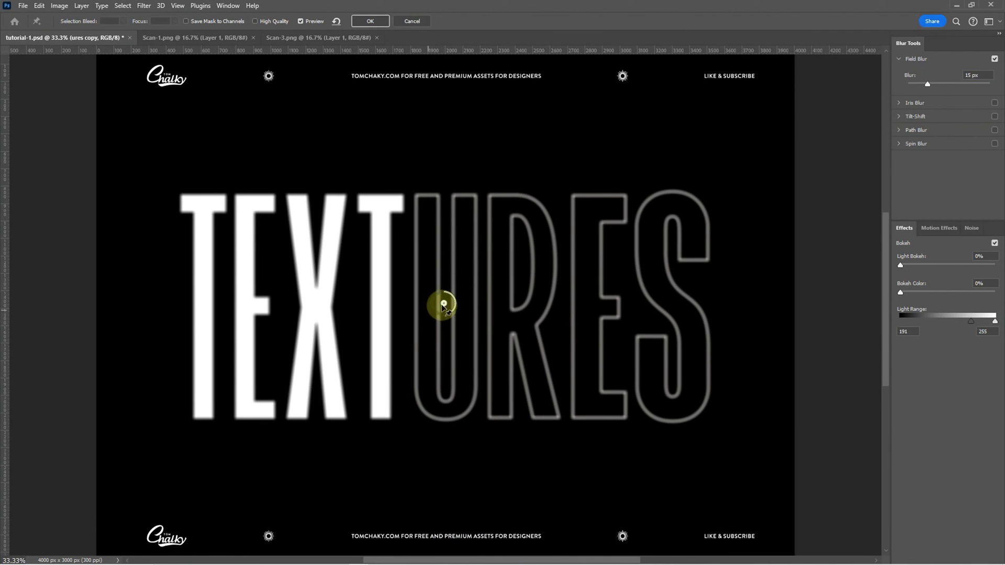
{"action": "left_click_drag", "start_coordinate": [445, 303], "coordinate": [240, 341]}
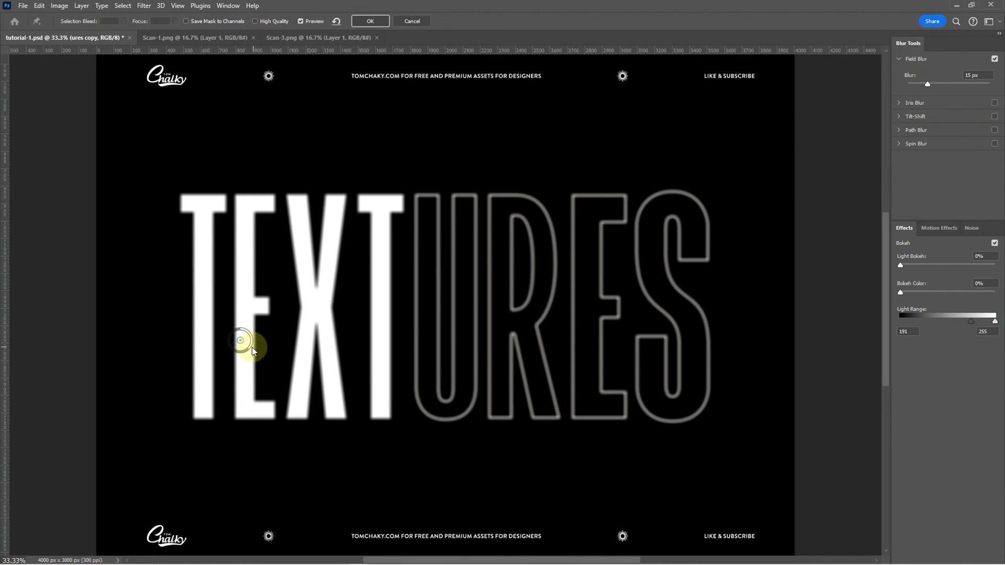
{"action": "left_click_drag", "start_coordinate": [252, 342], "coordinate": [232, 326]}
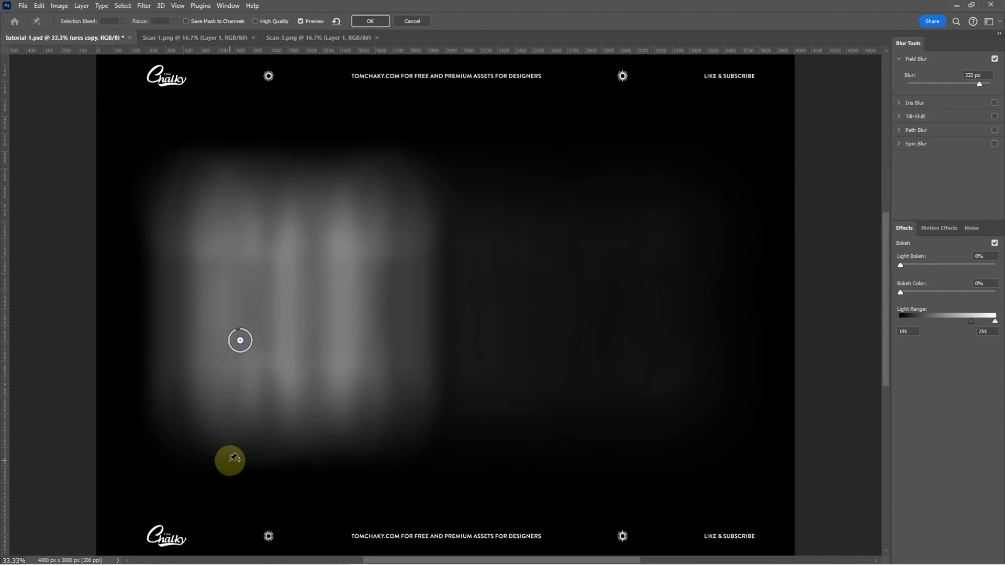
{"action": "left_click", "coordinate": [407, 247]}
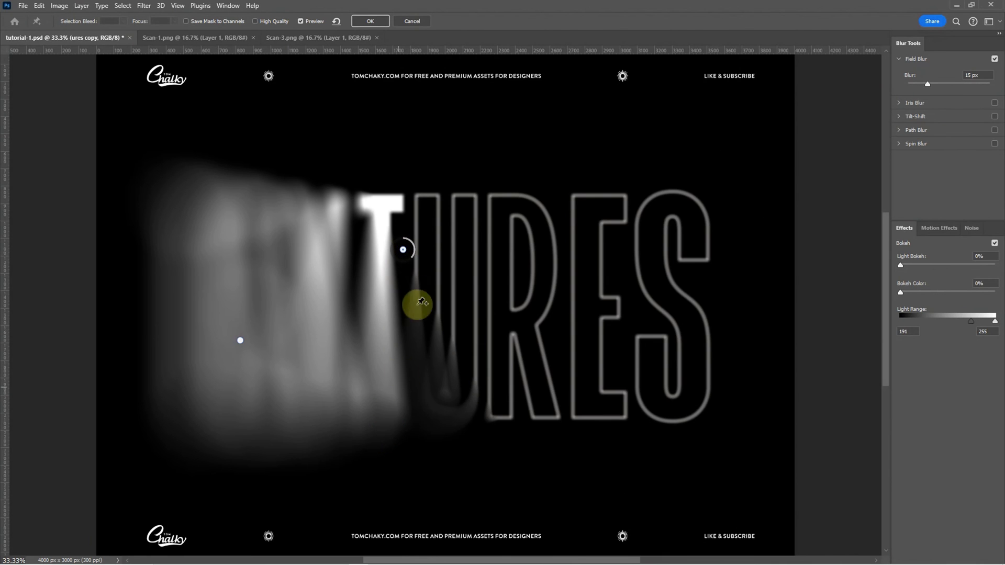
{"action": "mouse_move", "coordinate": [402, 266]}
{"action": "left_mouse_down"}
{"action": "mouse_move", "coordinate": [390, 240]}
{"action": "mouse_move", "coordinate": [406, 252]}
{"action": "mouse_move", "coordinate": [410, 241]}
{"action": "mouse_move", "coordinate": [385, 259]}
{"action": "mouse_move", "coordinate": [411, 241]}
{"action": "mouse_move", "coordinate": [397, 266]}
{"action": "mouse_move", "coordinate": [391, 250]}
{"action": "mouse_move", "coordinate": [415, 262]}
{"action": "left_mouse_up"}
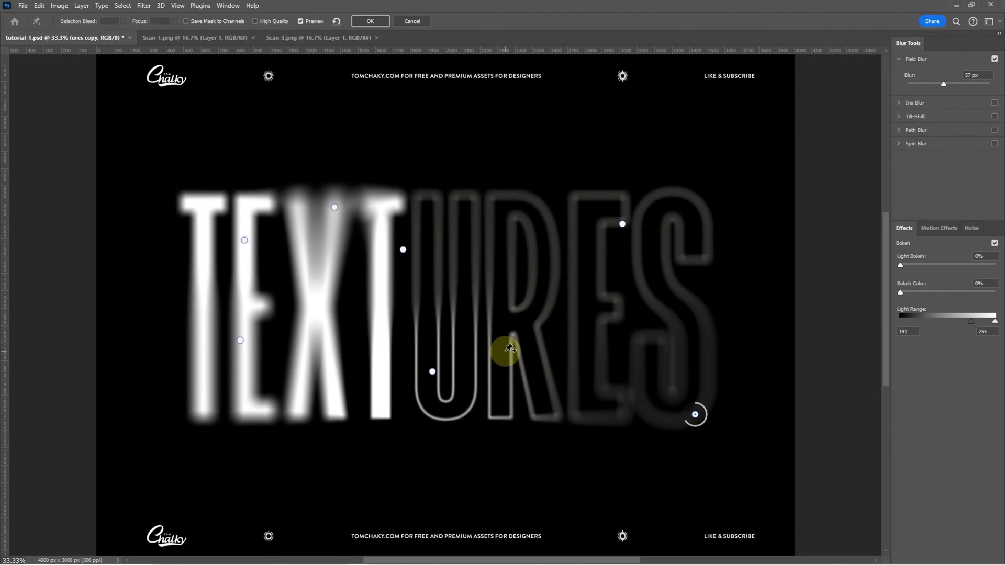
{"action": "left_click", "coordinate": [368, 21]}
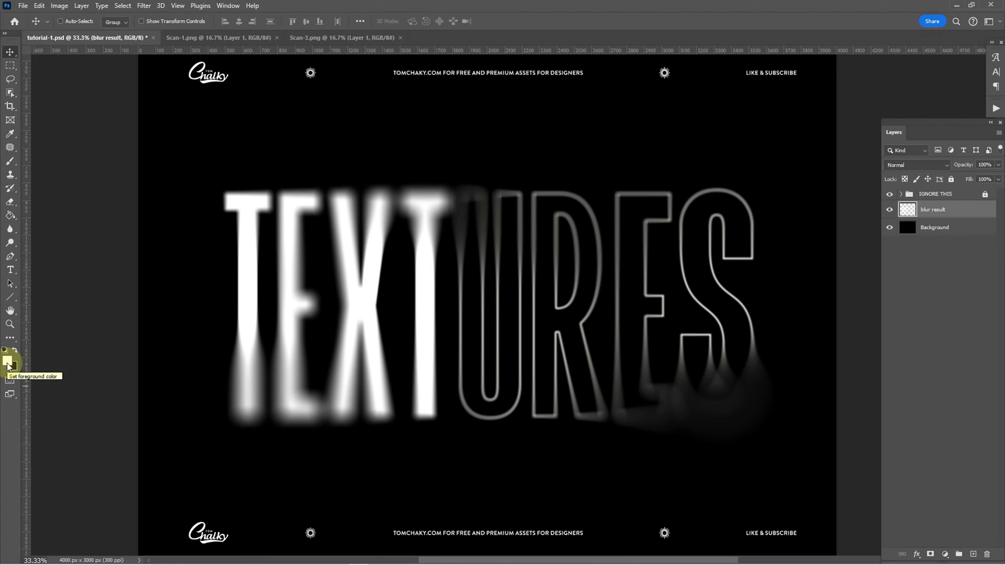
Step: Merge the Background layer into the blur result layer
{"action": "left_click", "coordinate": [942, 228], "text": "ctrl"}
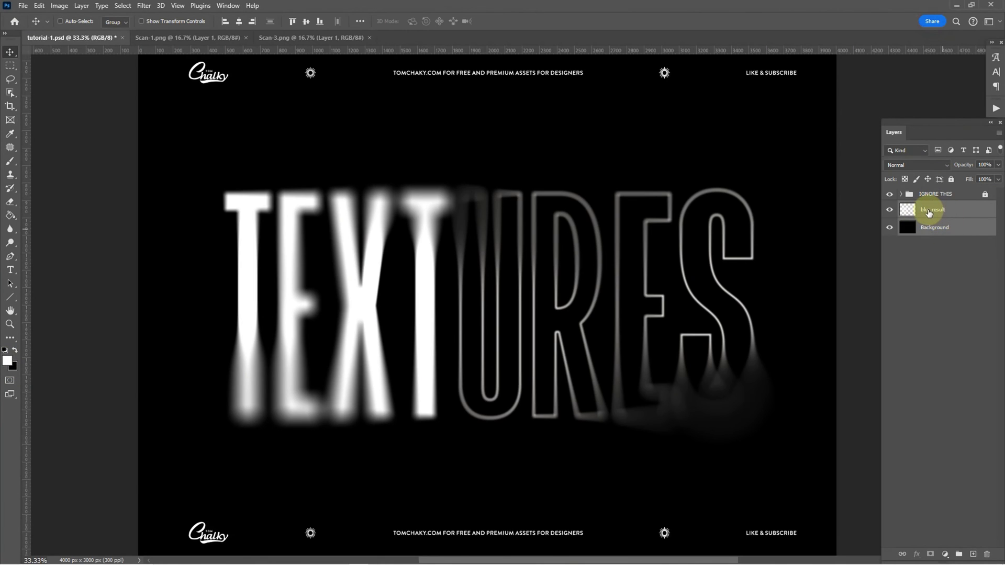
{"action": "key", "text": "ctrl+e"}
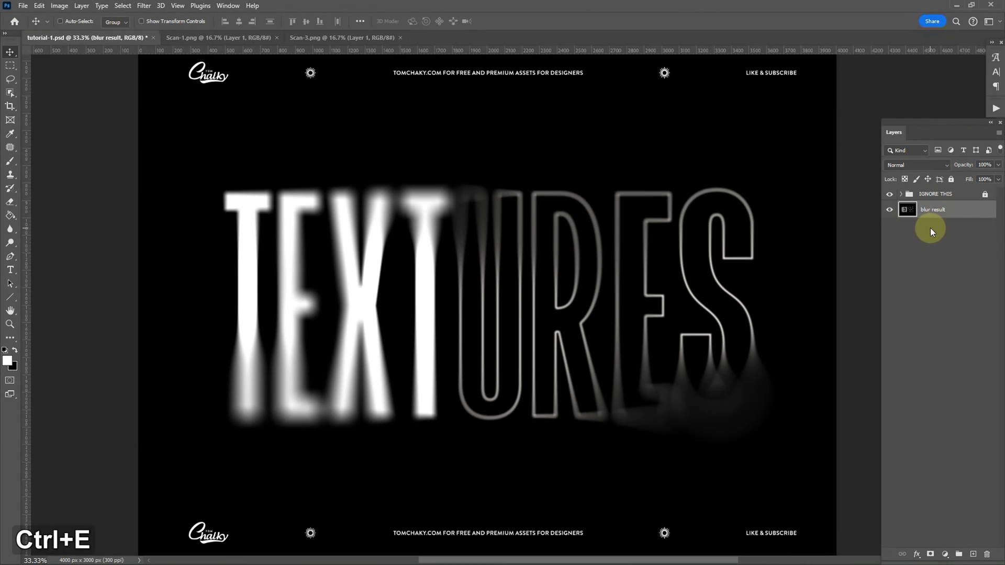
Step: Apply the Graphic Pen sketch filter with Stroke Length 2 and Light/Dark Balance 100
{"action": "left_click", "coordinate": [143, 6]}
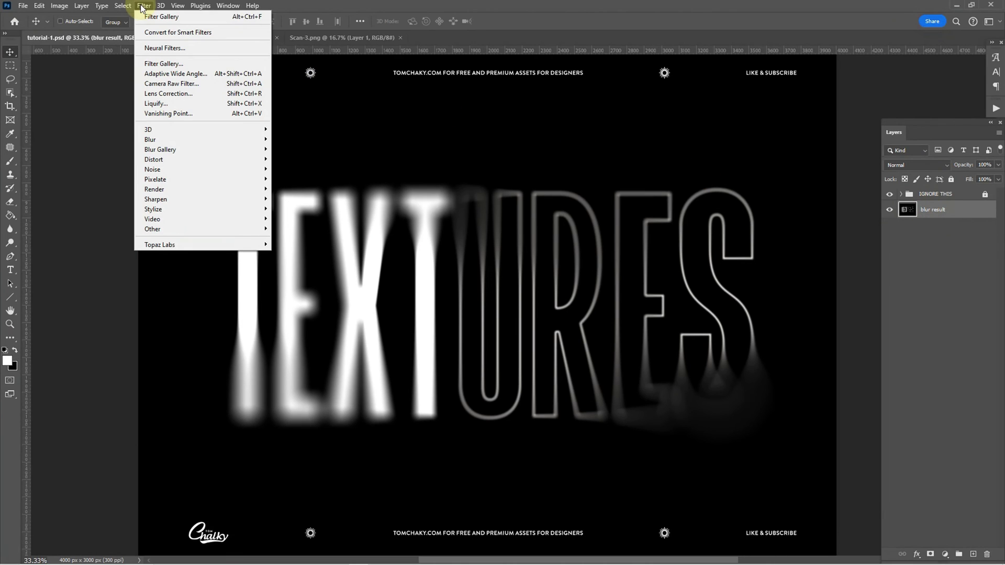
{"action": "left_click", "coordinate": [164, 63]}
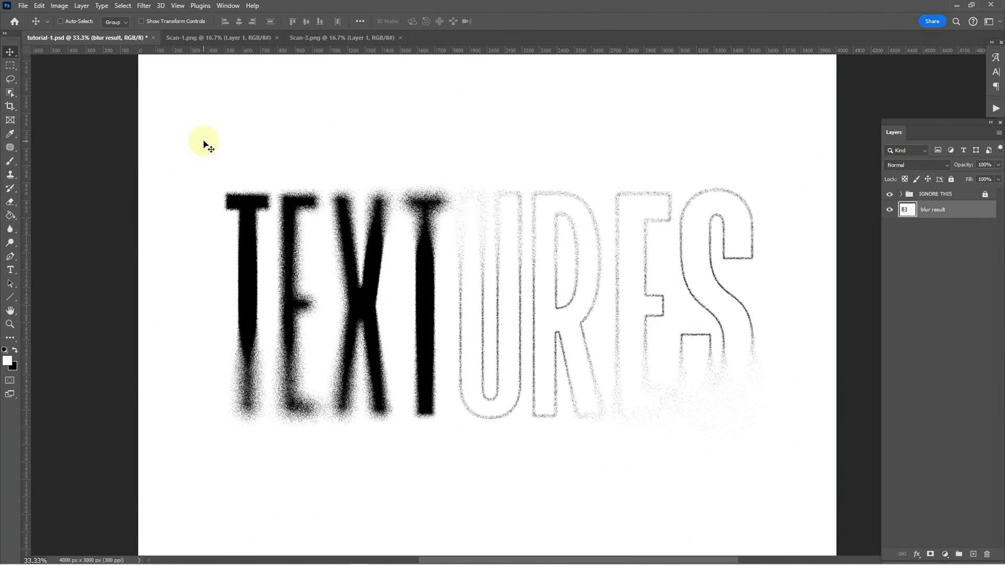
{"action": "left_click", "coordinate": [144, 6]}
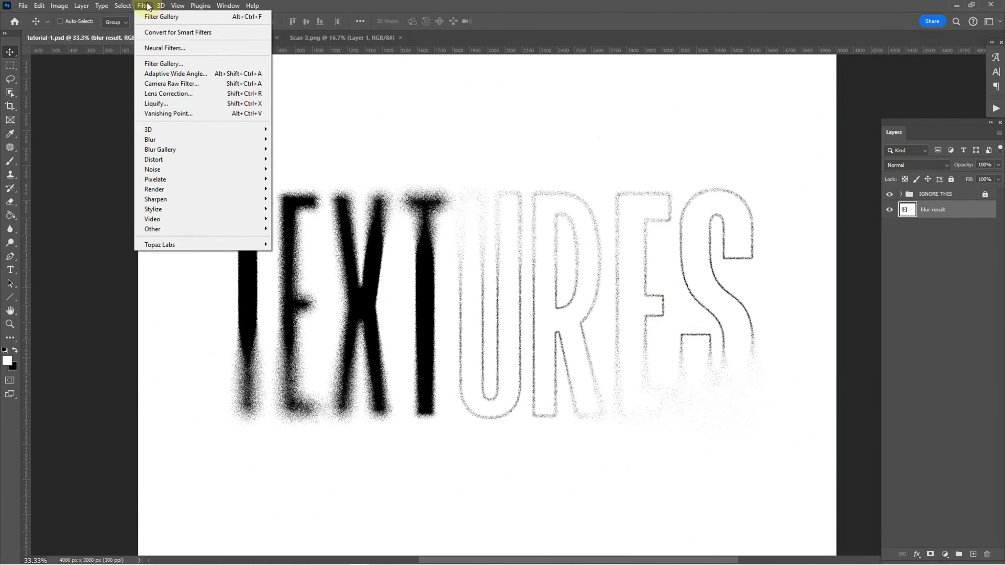
Step: Apply Sketch > Torn Edges with Image Balance 26, Smoothness 15 and Contrast 2
{"action": "left_click", "coordinate": [164, 64]}
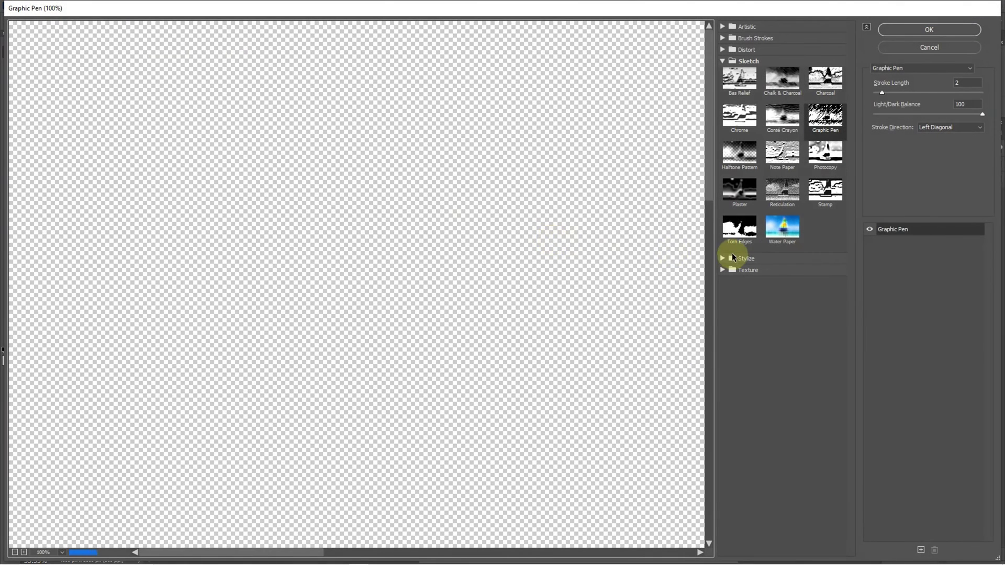
{"action": "left_click", "coordinate": [739, 233]}
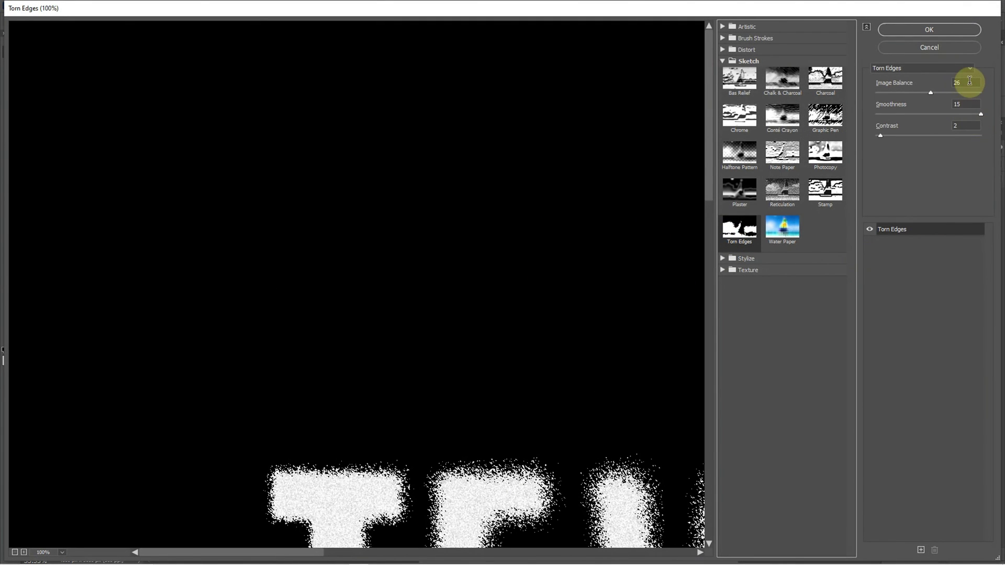
{"action": "left_click", "coordinate": [917, 28]}
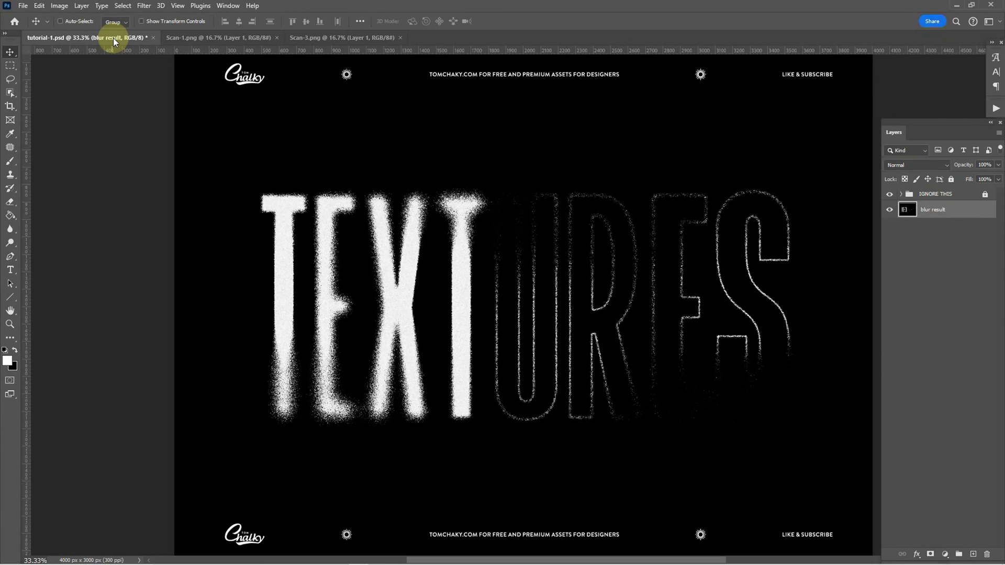
Step: Select the whole canvas and cut the blur result pixels to the clipboard
{"action": "left_click", "coordinate": [121, 6]}
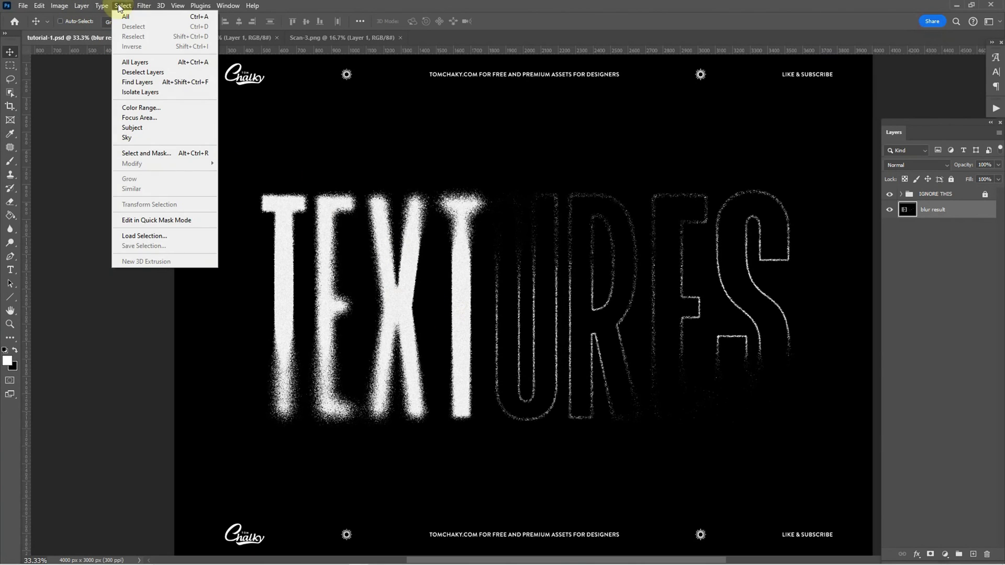
{"action": "left_click", "coordinate": [119, 6]}
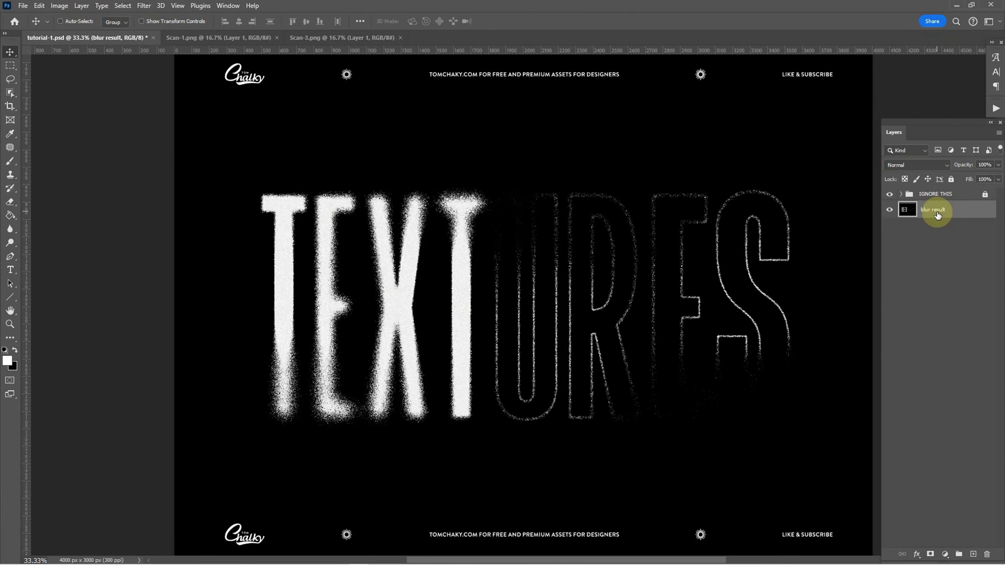
{"action": "left_click", "coordinate": [122, 6]}
{"action": "left_click", "coordinate": [127, 16]}
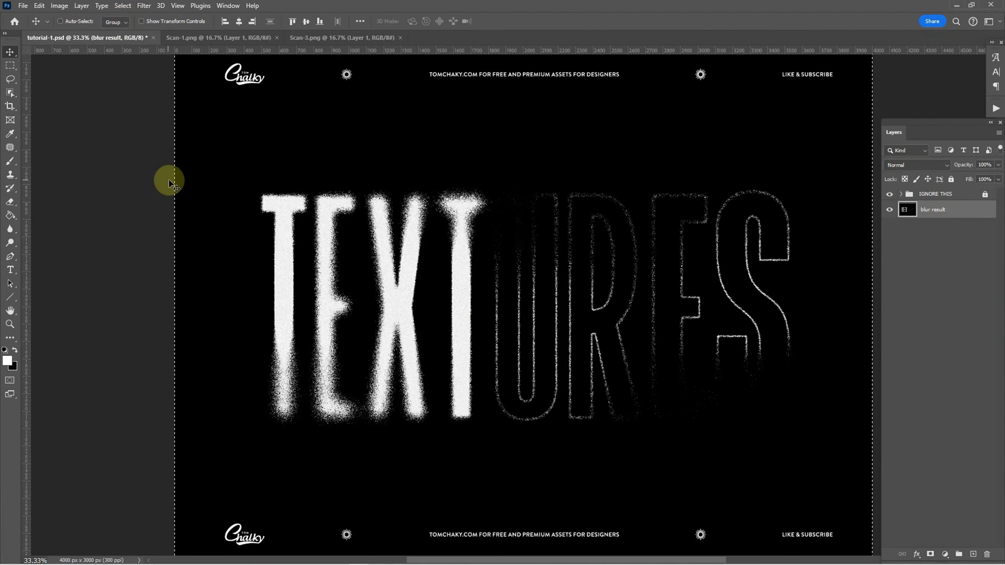
{"action": "left_click", "coordinate": [39, 6]}
{"action": "left_click", "coordinate": [49, 71]}
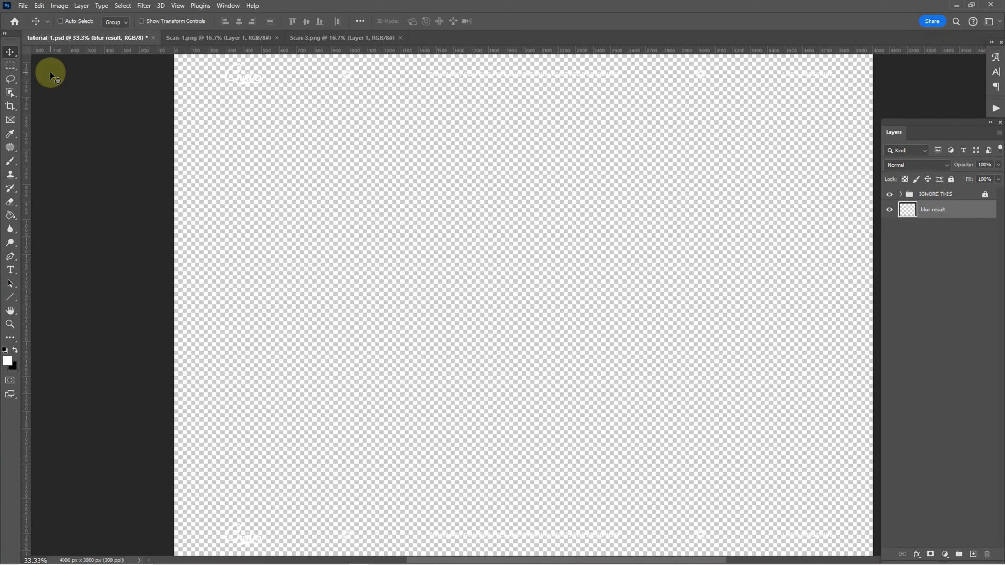
Step: Enter Quick Mask mode and paste the cut image in place into the mask
{"action": "left_click", "coordinate": [10, 380]}
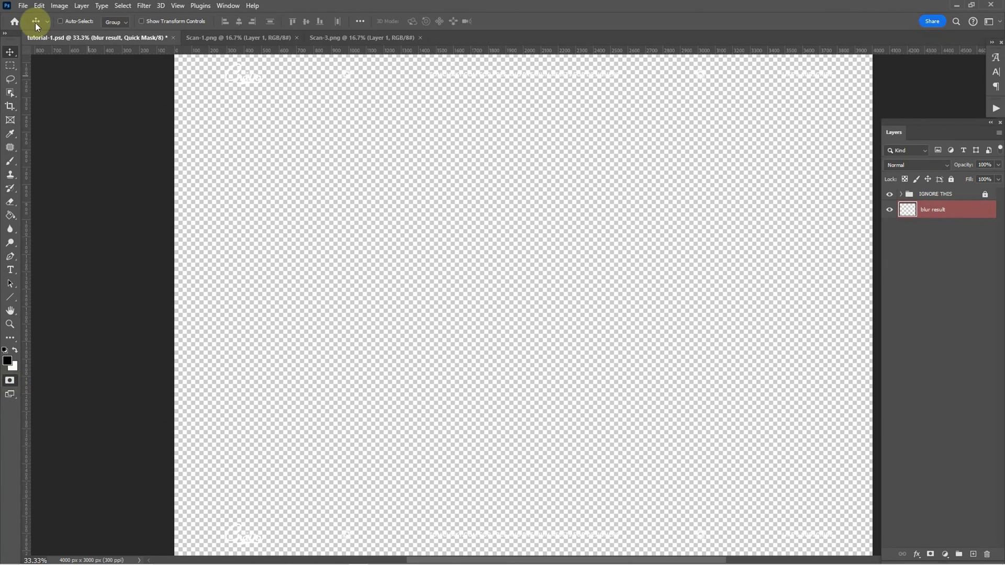
{"action": "left_click", "coordinate": [40, 5]}
{"action": "mouse_move", "coordinate": [57, 106]}
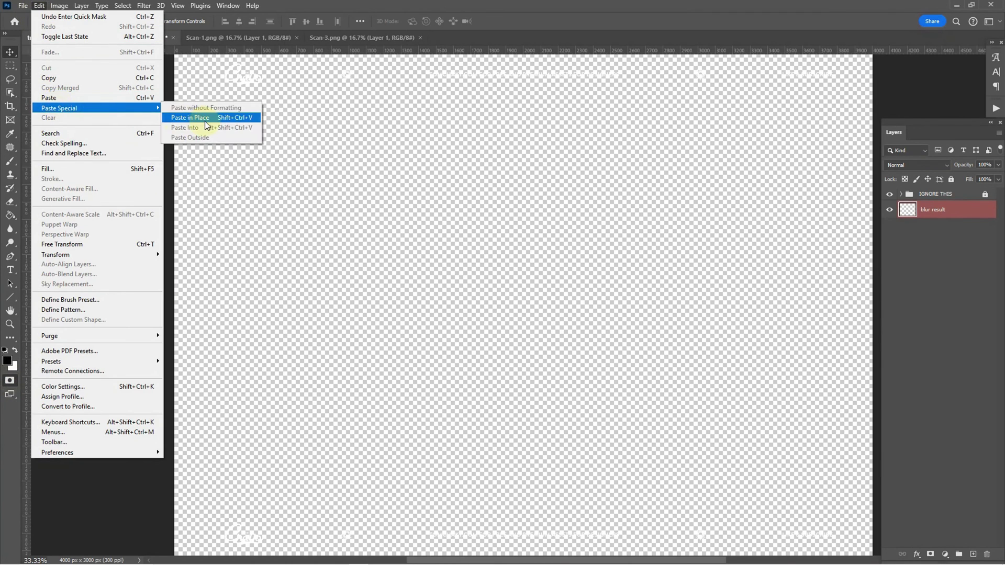
{"action": "left_click", "coordinate": [205, 123]}
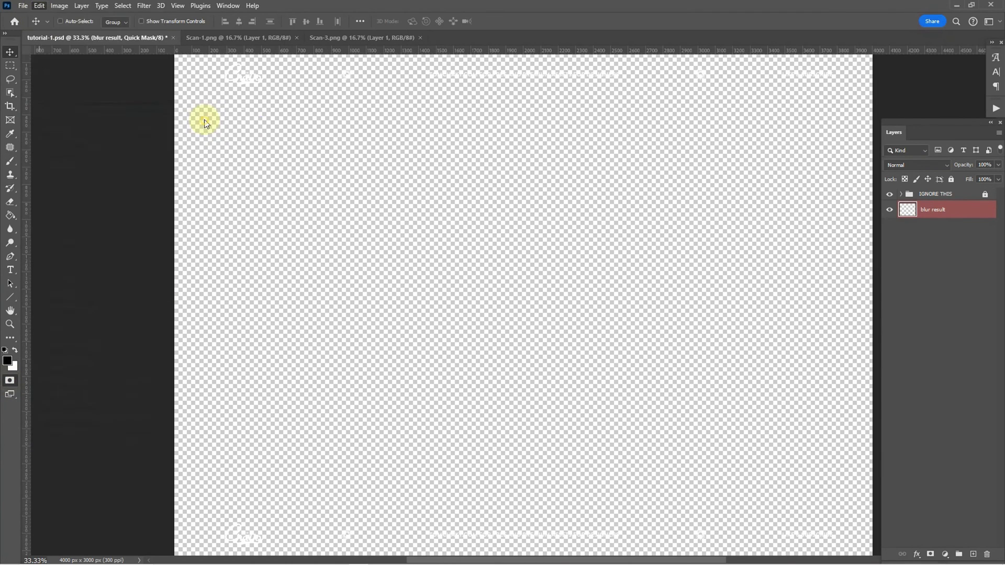
Step: Fill the TEXT letters white from the quick mask selection, then deselect
{"action": "left_click", "coordinate": [10, 381]}
{"action": "key", "text": "g"}
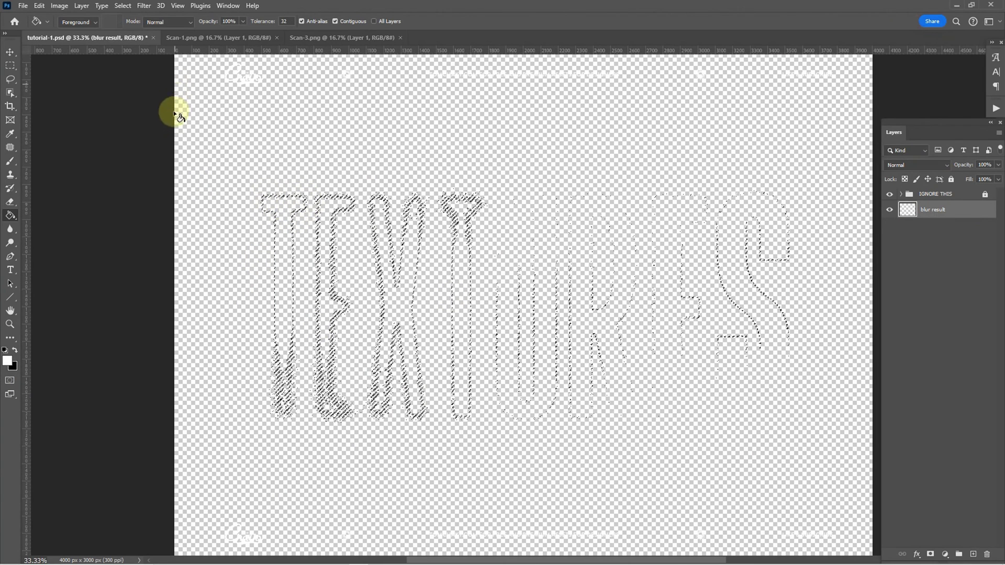
{"action": "left_click", "coordinate": [309, 305]}
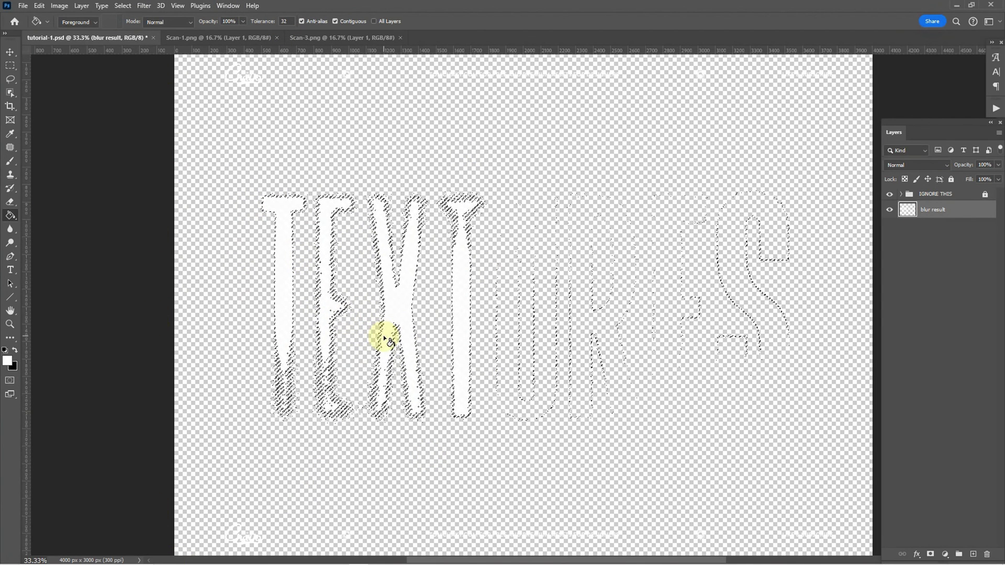
{"action": "key", "text": "ctrl+d"}
Step: Add a new black-filled Layer 1 beneath the blur result layer
{"action": "key", "text": "ctrl+shift+n"}
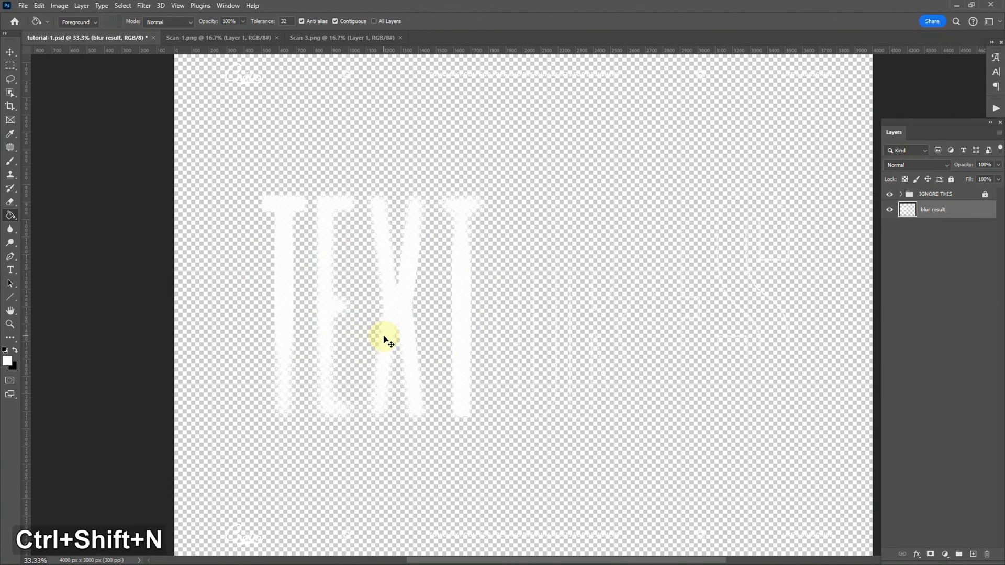
{"action": "key", "text": "Return"}
{"action": "key", "text": "ctrl+bracketleft"}
{"action": "key", "text": "g"}
{"action": "key", "text": "x"}
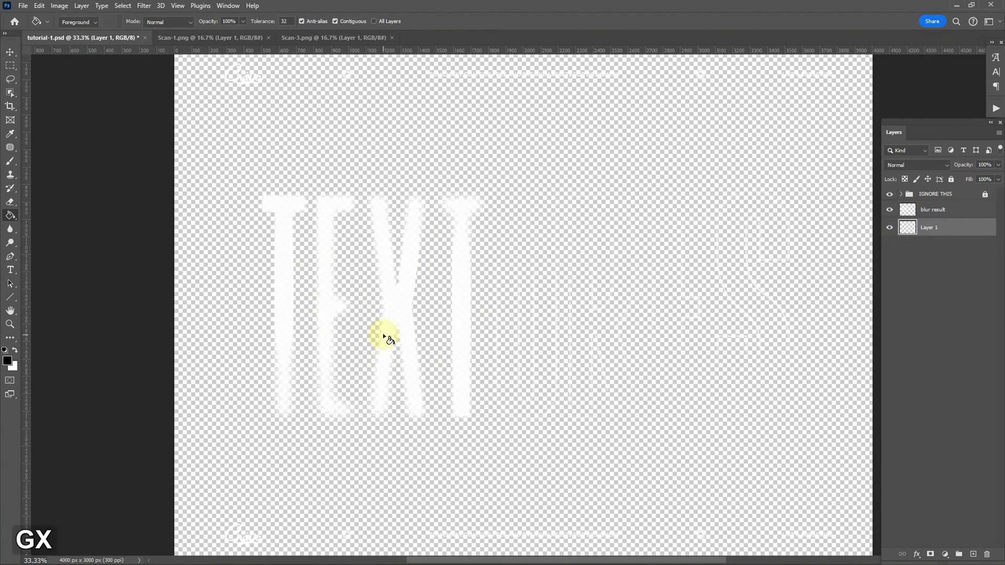
{"action": "left_click", "coordinate": [384, 336]}
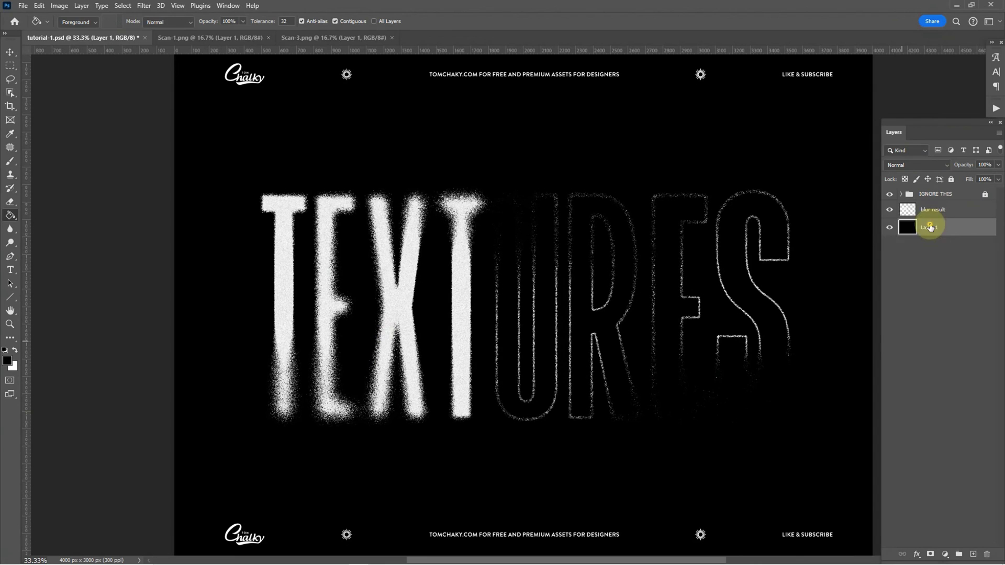
{"action": "left_click", "coordinate": [930, 210]}
{"action": "key", "text": "ctrl+alt+b"}
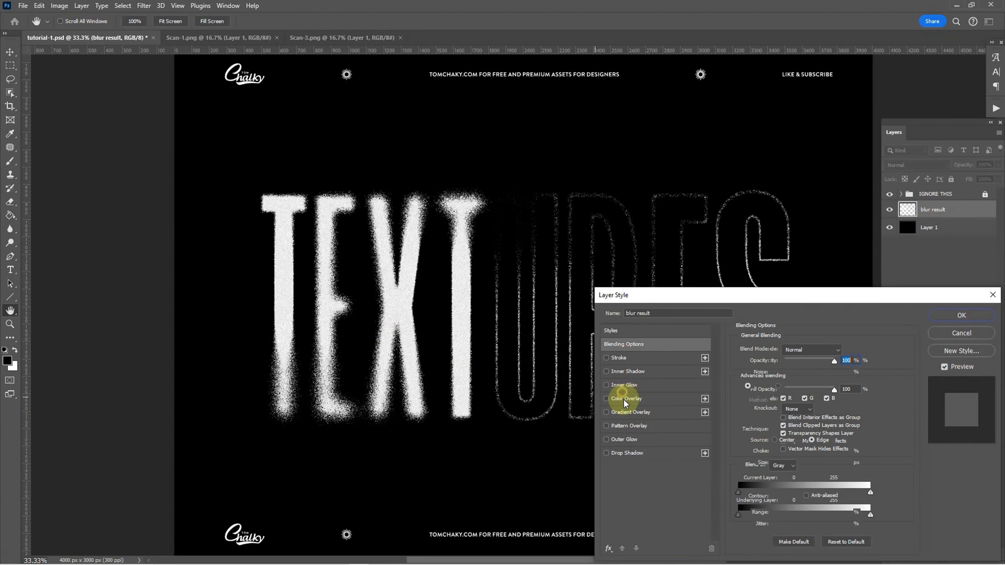
Step: Give the blur result layer a Color Overlay effect in ffcc00
{"action": "left_click", "coordinate": [623, 385]}
{"action": "left_click", "coordinate": [620, 399]}
{"action": "left_click", "coordinate": [606, 385]}
{"action": "left_click", "coordinate": [844, 350]}
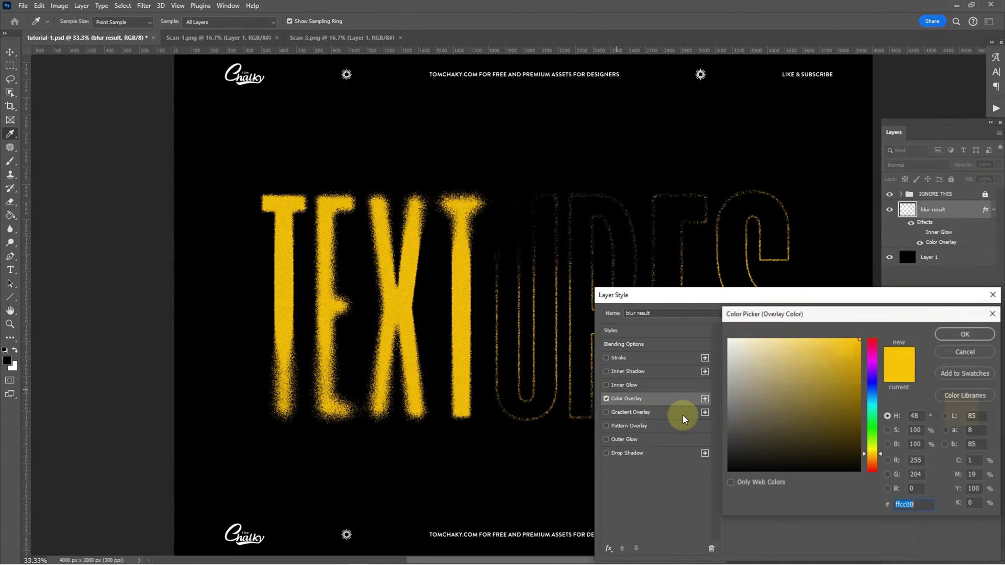
{"action": "left_click", "coordinate": [815, 437]}
{"action": "left_click", "coordinate": [899, 376]}
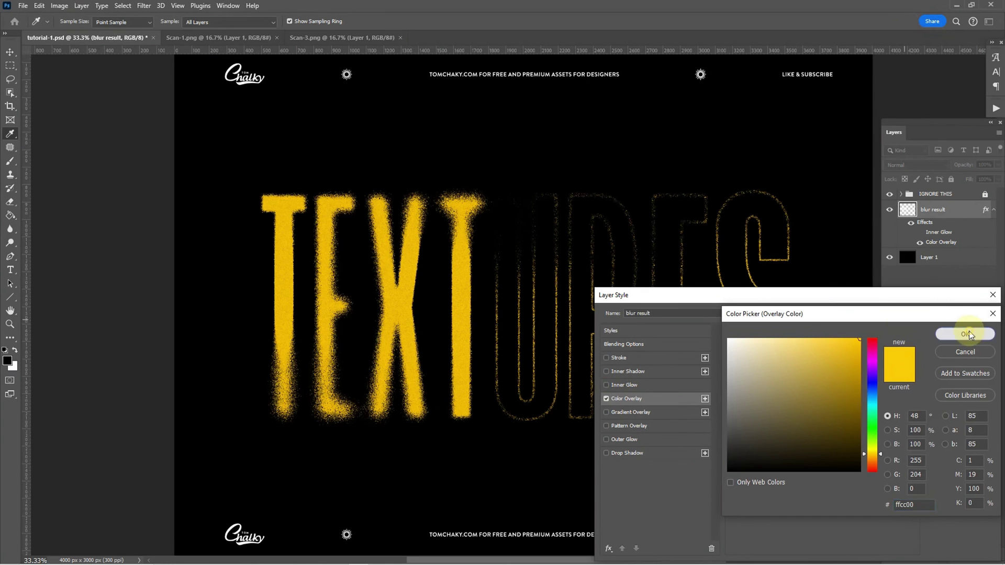
{"action": "left_click", "coordinate": [965, 334]}
{"action": "left_click", "coordinate": [961, 315]}
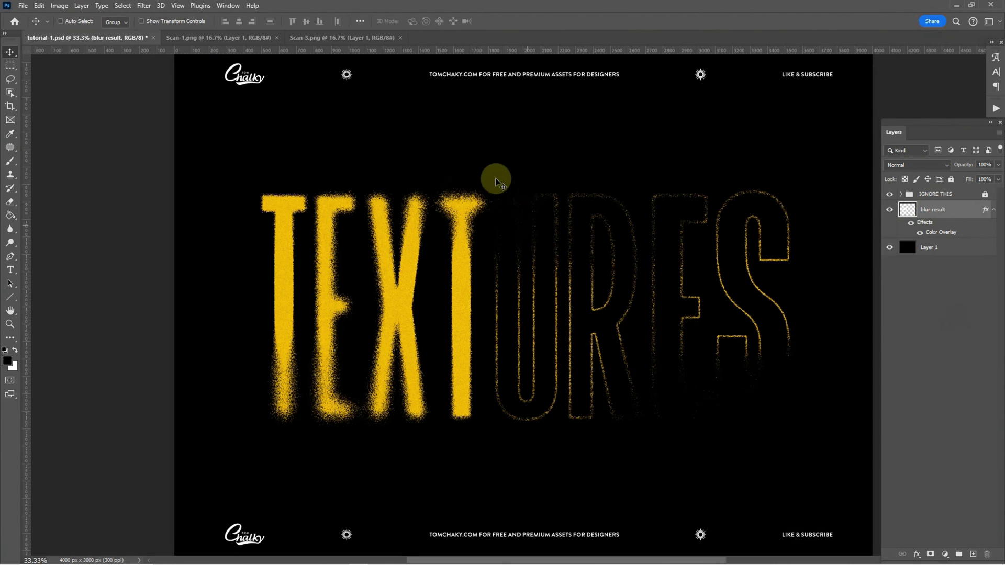
Step: Reposition the blur result lettering on the canvas, sliding it about 510 px left
{"action": "mouse_move", "coordinate": [423, 305]}
{"action": "left_mouse_down"}
{"action": "mouse_move", "coordinate": [386, 68]}
{"action": "mouse_move", "coordinate": [487, 90]}
{"action": "mouse_move", "coordinate": [449, 352]}
{"action": "mouse_move", "coordinate": [406, 316]}
{"action": "left_mouse_up"}
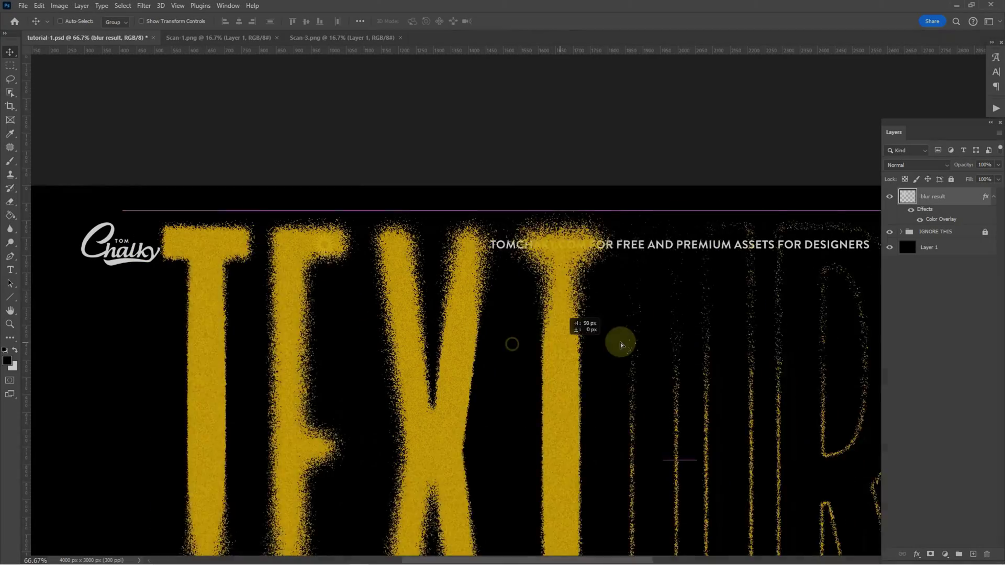
{"action": "left_click_drag", "start_coordinate": [617, 341], "coordinate": [722, 337]}
{"action": "left_click_drag", "start_coordinate": [794, 352], "coordinate": [662, 359]}
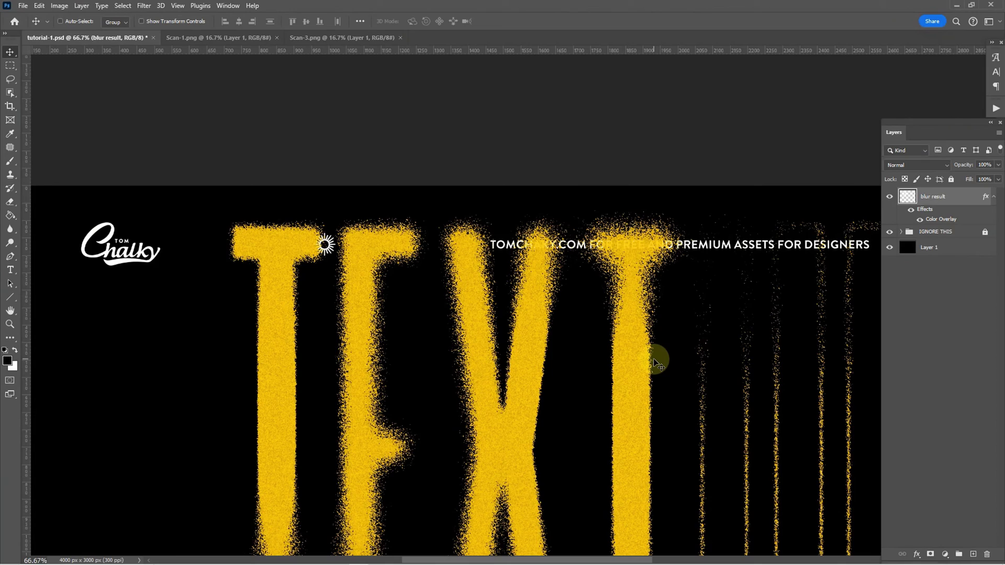
{"action": "key", "text": "ctrl+minus"}
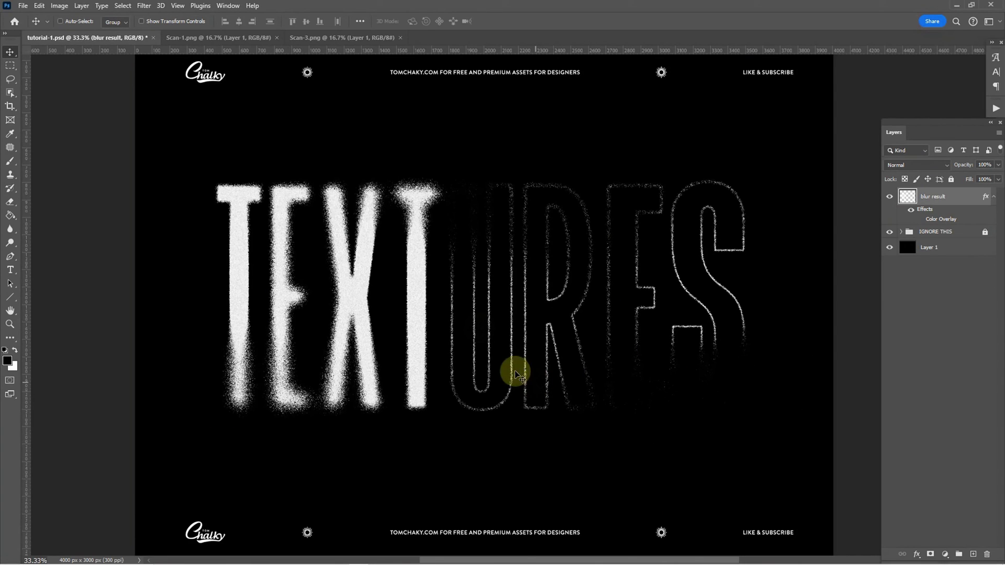
Step: In Scan-1.png, add a new Layer 2 filled with white
{"action": "left_click", "coordinate": [219, 37]}
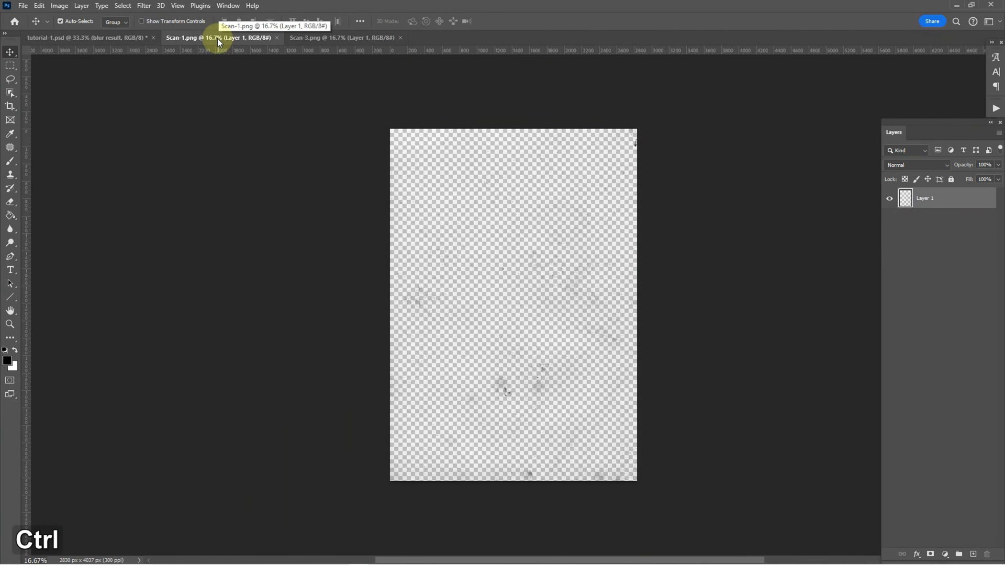
{"action": "key", "text": "ctrl+shift+n"}
{"action": "key", "text": "Return"}
{"action": "key", "text": "g"}
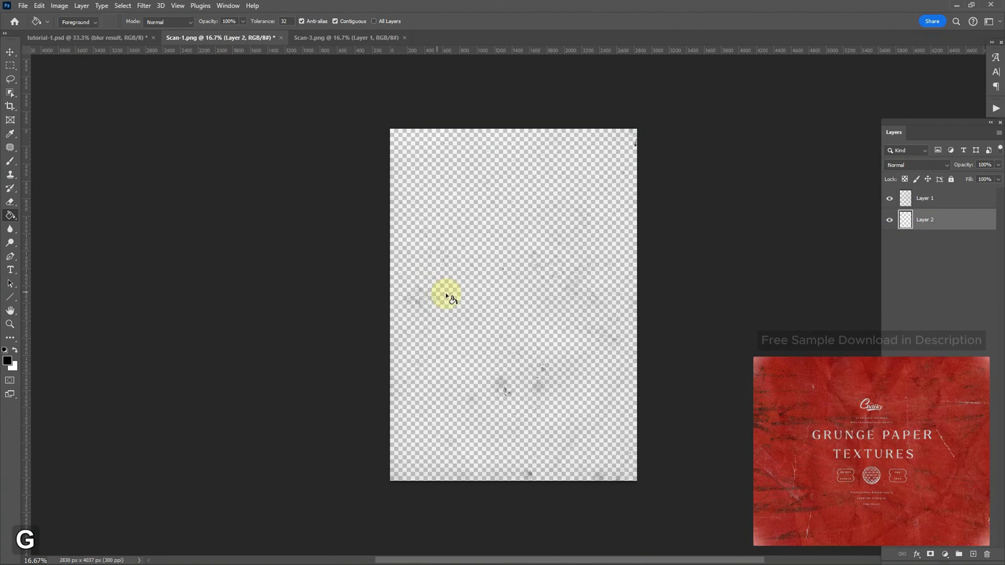
{"action": "key", "text": "x"}
{"action": "left_click", "coordinate": [466, 288]}
{"action": "left_click", "coordinate": [889, 220]}
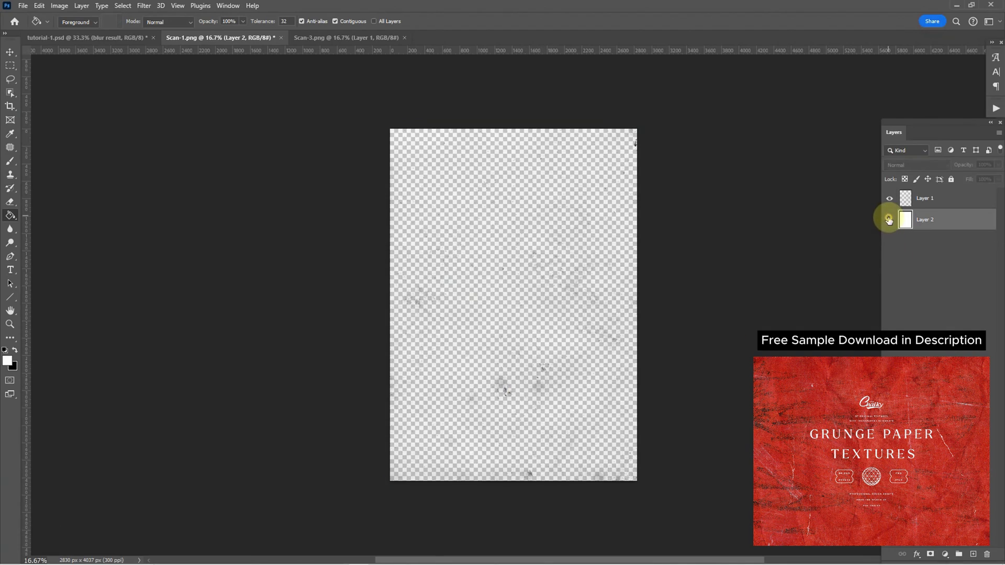
{"action": "left_click", "coordinate": [889, 220]}
{"action": "left_click", "coordinate": [889, 219]}
{"action": "left_click", "coordinate": [889, 220]}
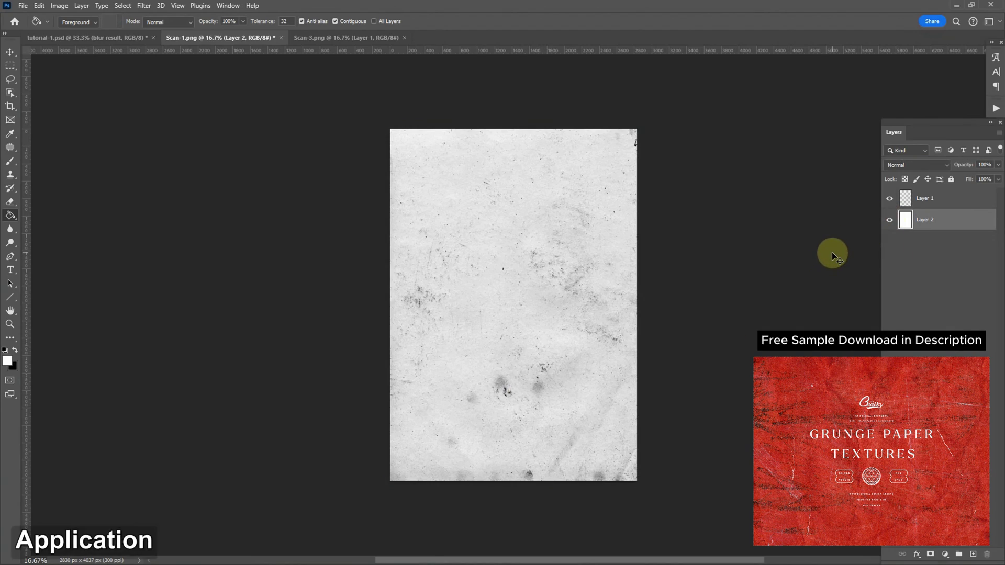
Step: Hide the white backing layer and copy the paper texture Layer 1
{"action": "key", "text": "ctrl+plus"}
{"action": "key", "text": "ctrl+plus"}
{"action": "key", "text": "ctrl+plus"}
{"action": "key", "text": "ctrl+minus"}
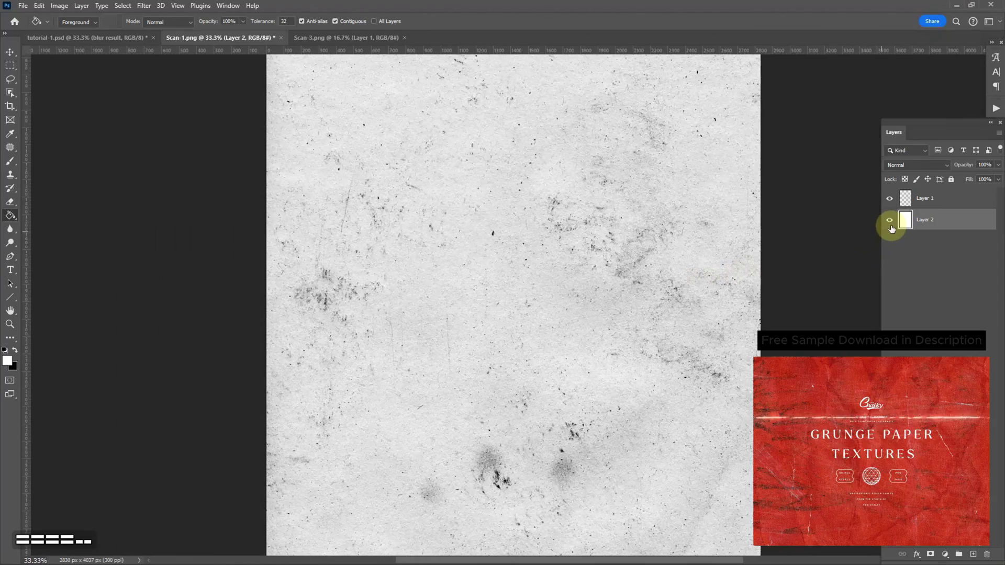
{"action": "left_click", "coordinate": [889, 220]}
{"action": "left_click", "coordinate": [889, 220]}
{"action": "left_click", "coordinate": [889, 220]}
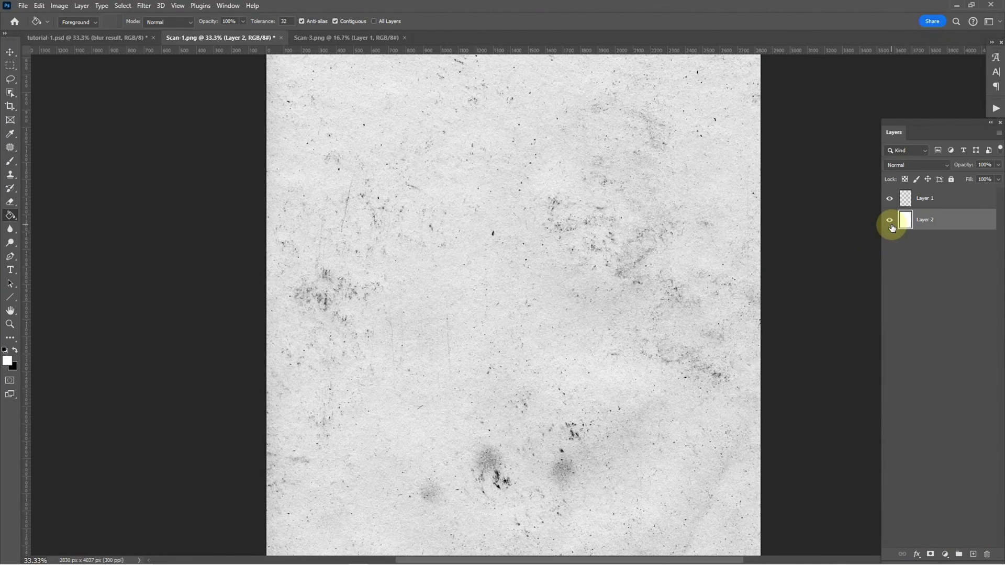
{"action": "left_click", "coordinate": [890, 220]}
{"action": "key", "text": "v"}
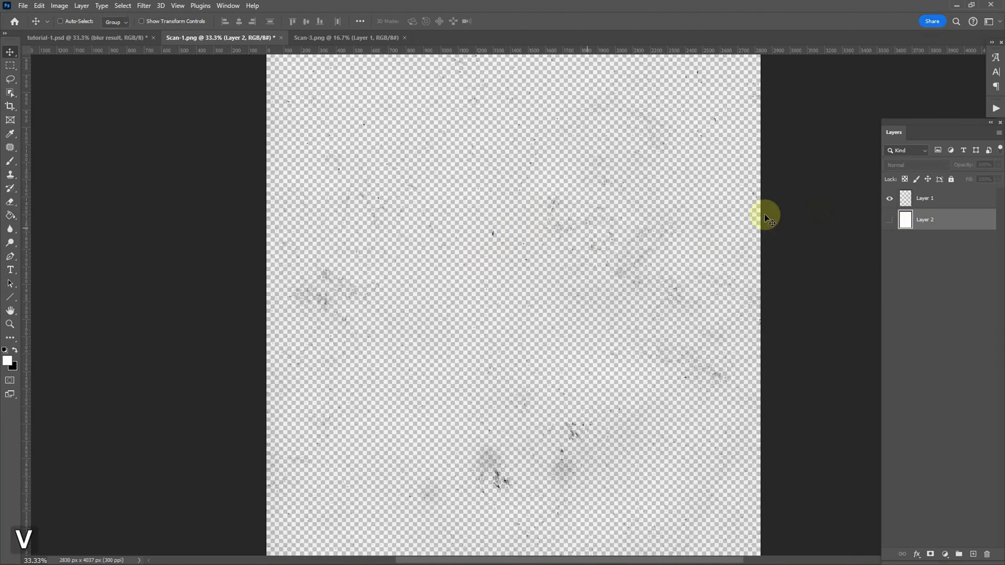
{"action": "left_click", "coordinate": [931, 199]}
{"action": "key", "text": "ctrl+c"}
Step: Paste the paper texture into tutorial-1.psd as a new layer
{"action": "left_click", "coordinate": [86, 37]}
{"action": "key", "text": "ctrl+v"}
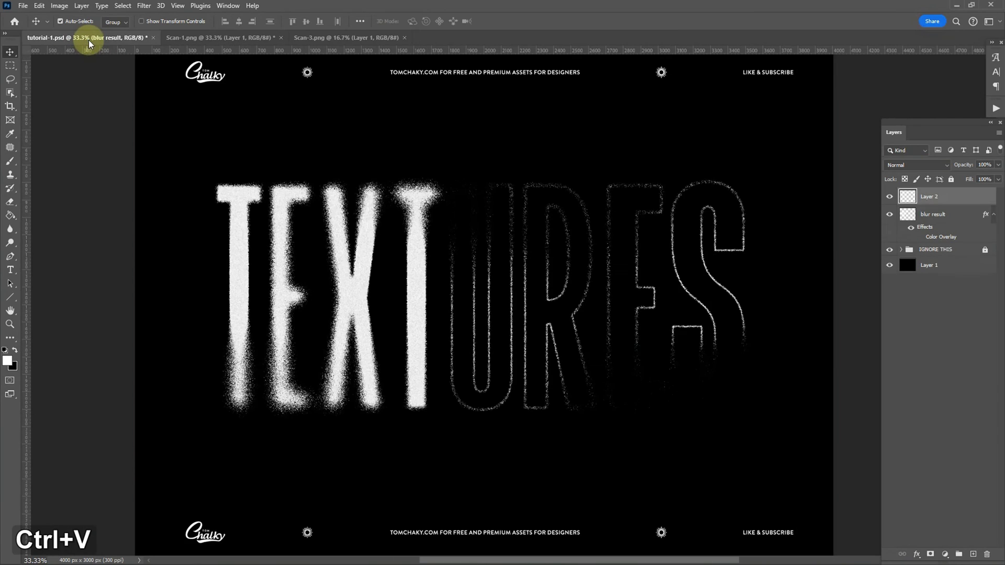
{"action": "key", "text": "v"}
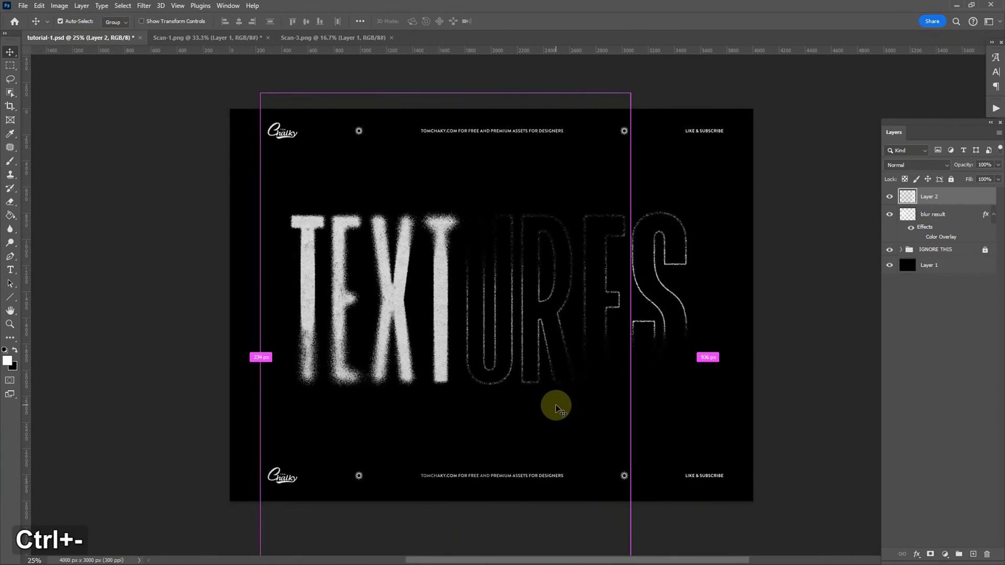
{"action": "key", "text": "ctrl+minus"}
{"action": "key", "text": "ctrl+equal"}
{"action": "key", "text": "ctrl+equal"}
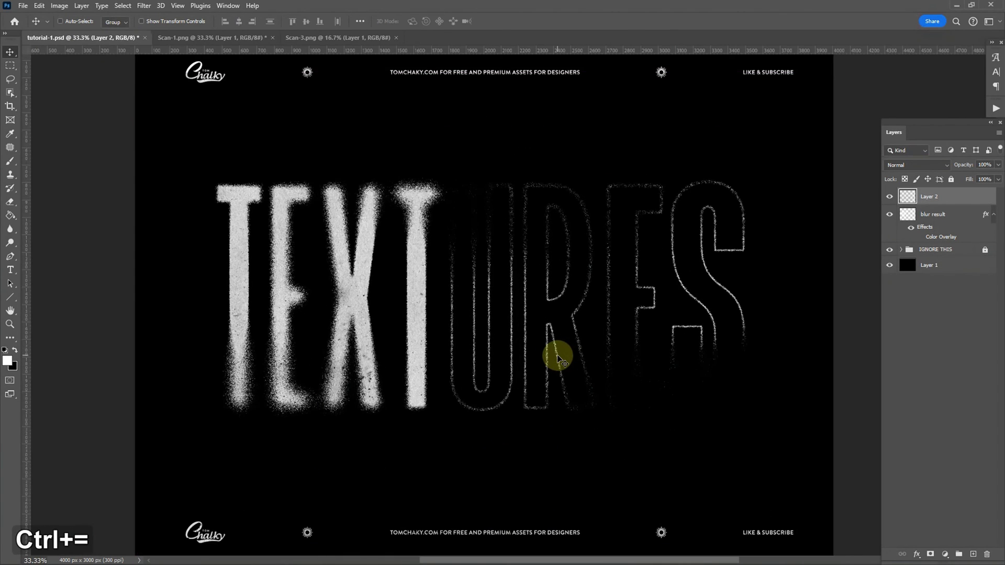
Step: Load the Layer 2 texture as a selection and delete it from the blur result letters
{"action": "key", "text": "ctrl"}
{"action": "left_click", "coordinate": [910, 202], "text": "ctrl"}
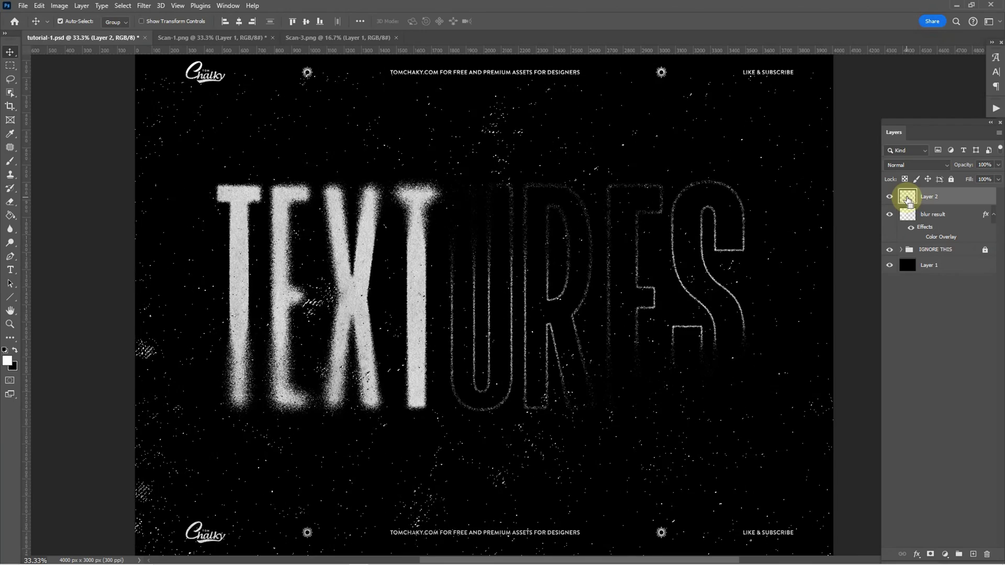
{"action": "left_click", "coordinate": [909, 219]}
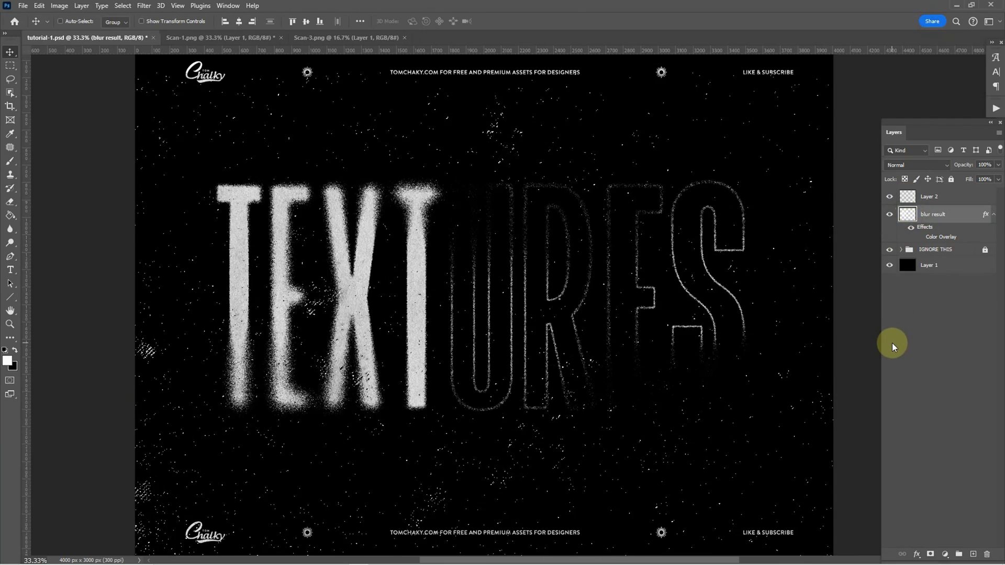
{"action": "key", "text": "BackSpace"}
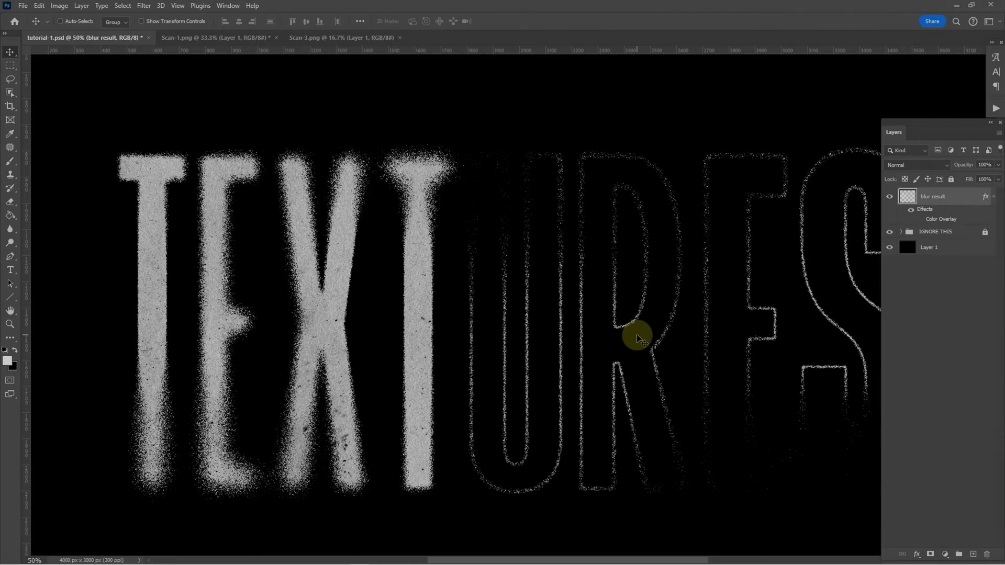
{"action": "key", "text": "space"}
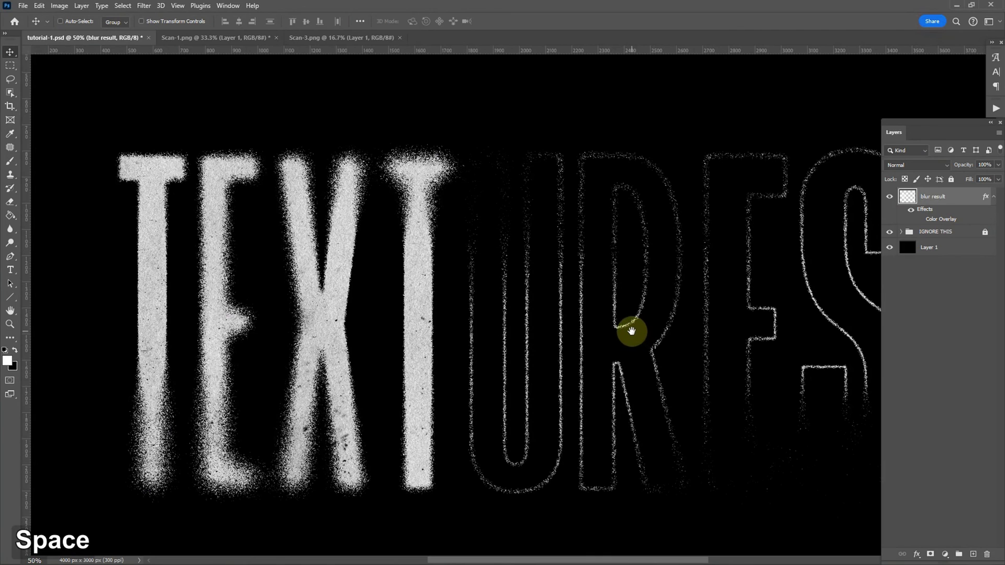
{"action": "left_click_drag", "start_coordinate": [631, 330], "coordinate": [601, 330]}
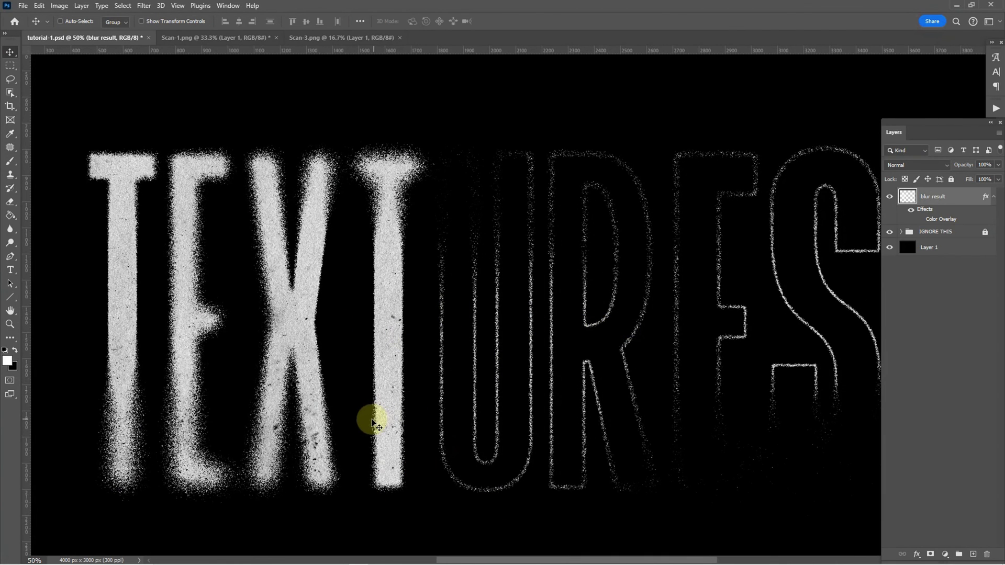
Step: Paste another grunge scan, rotate it -90° and center it over the canvas
{"action": "left_click", "coordinate": [315, 38]}
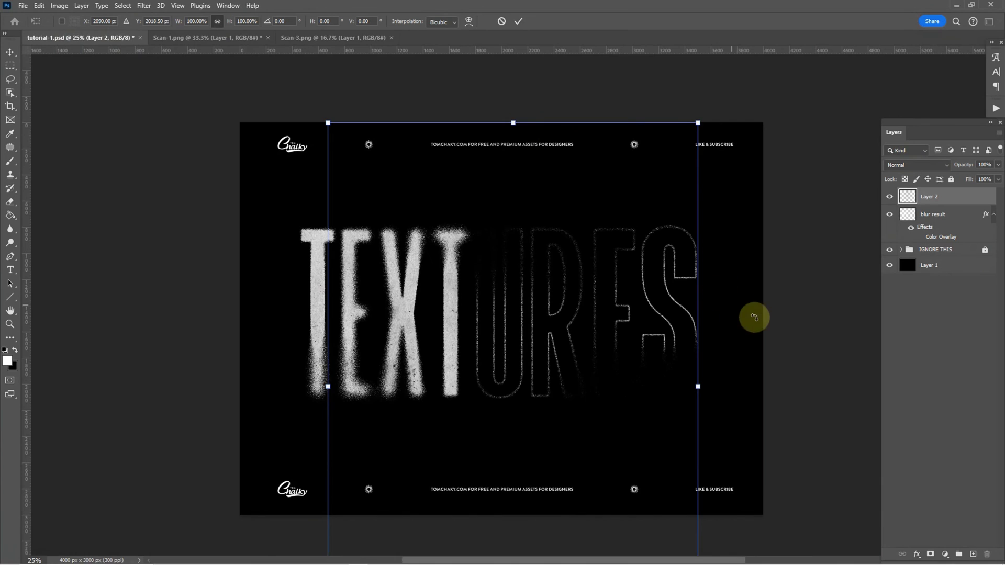
{"action": "left_click_drag", "start_coordinate": [754, 314], "coordinate": [456, 181]}
{"action": "left_click_drag", "start_coordinate": [512, 280], "coordinate": [520, 290]}
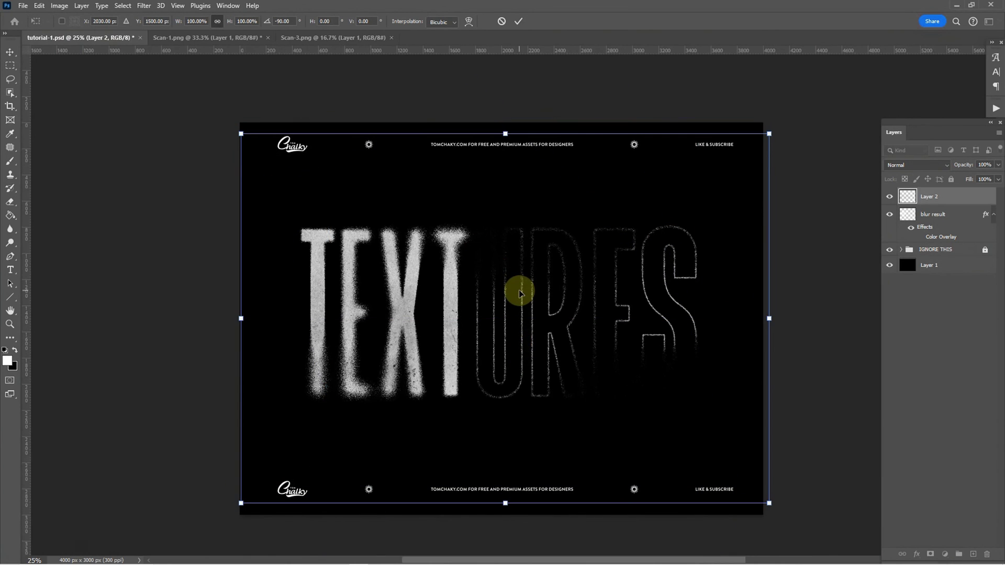
{"action": "key", "text": "Return"}
{"action": "key", "text": "ctrl+equal"}
{"action": "key", "text": "ctrl+equal"}
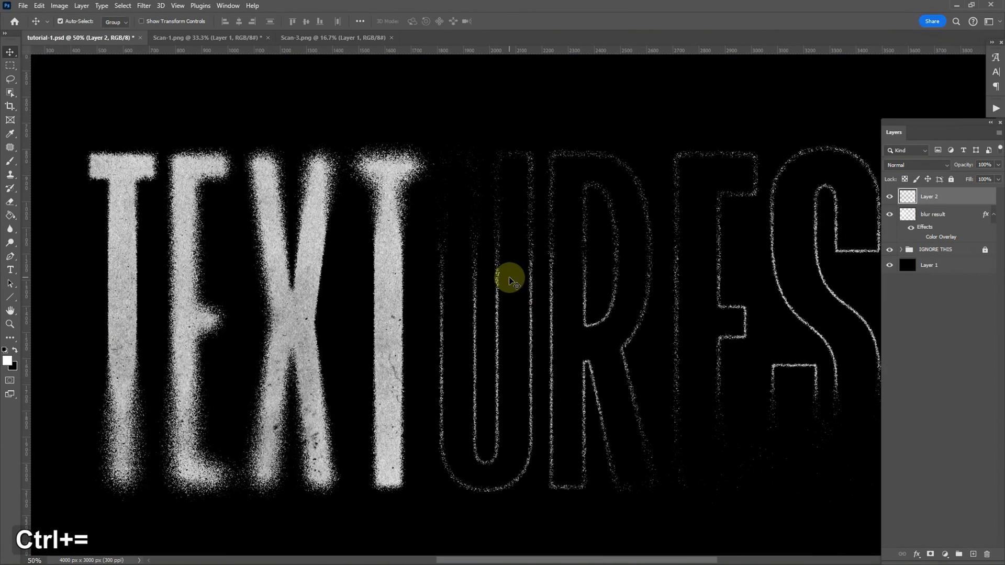
Step: Thicken the scan with merged copies, then knock its pixels out of the blur result letters
{"action": "key", "text": "ctrl+j"}
{"action": "key", "text": "ctrl+j"}
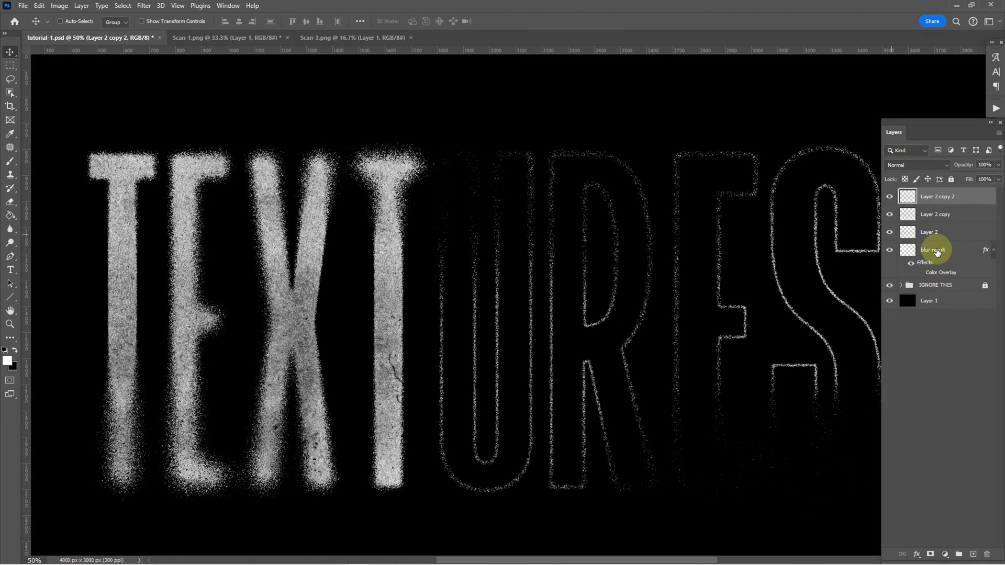
{"action": "key", "text": "ctrl+e"}
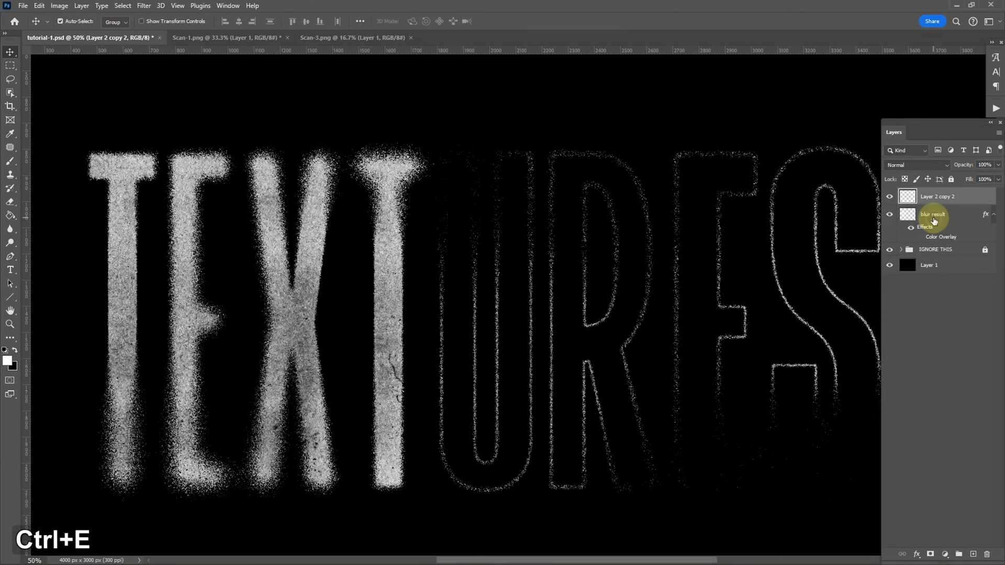
{"action": "key", "text": "ctrl"}
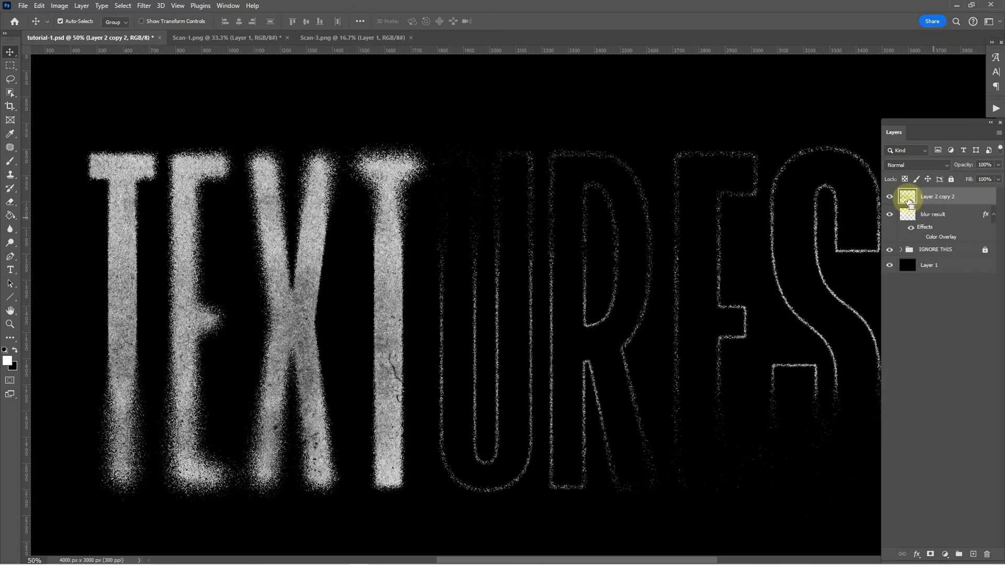
{"action": "left_click", "coordinate": [908, 202], "text": "ctrl"}
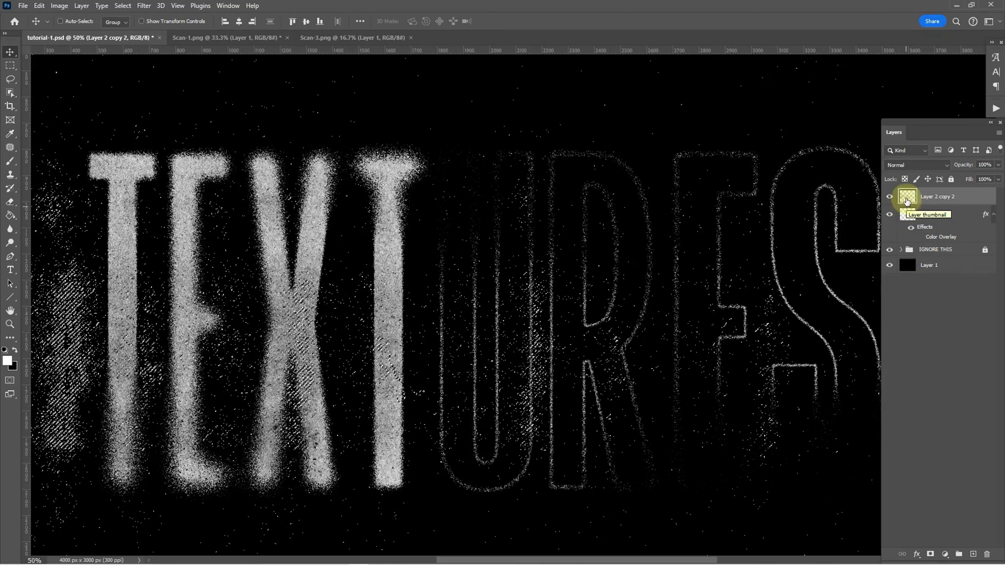
{"action": "left_click", "coordinate": [929, 214]}
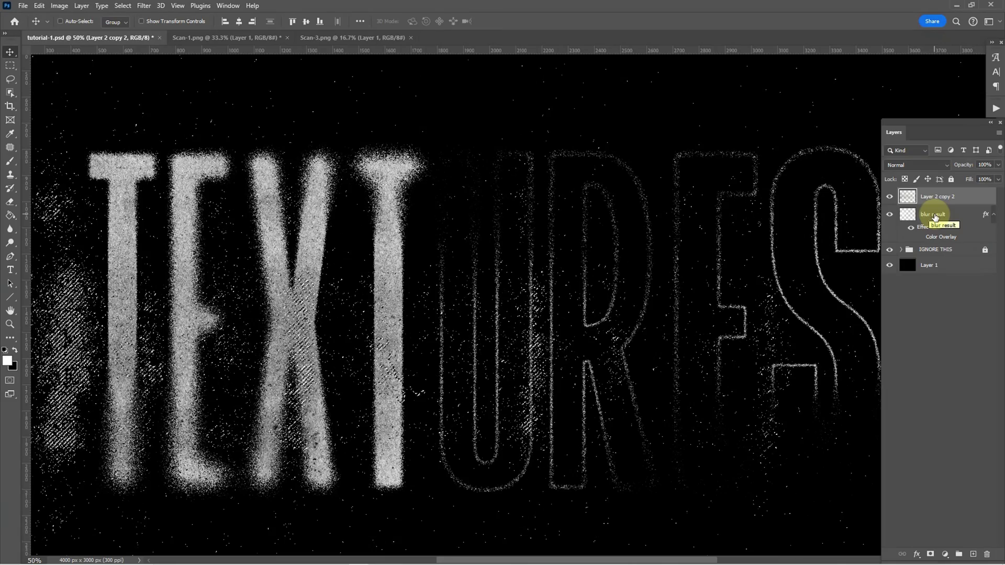
{"action": "key", "text": "BackSpace"}
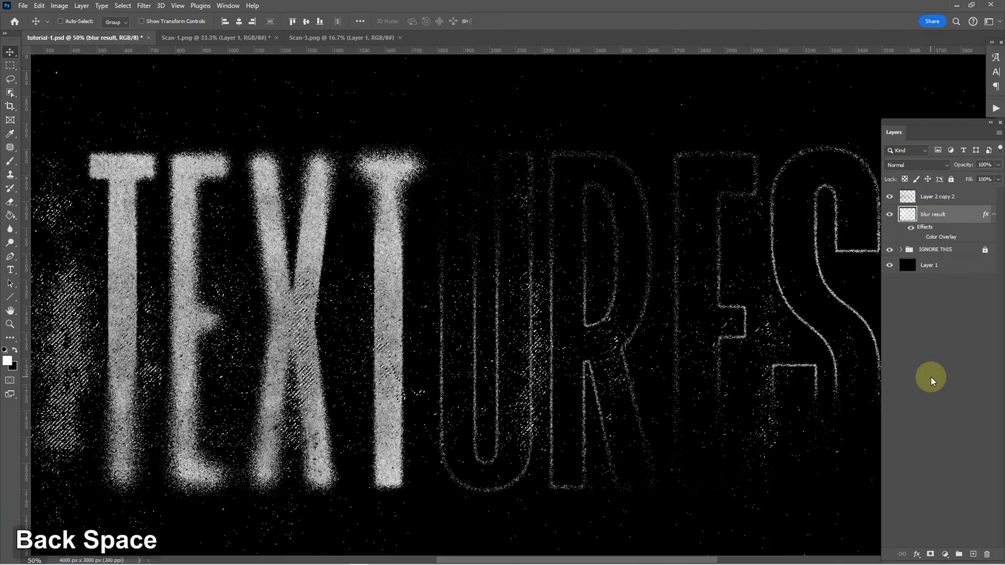
{"action": "key", "text": "ctrl+d"}
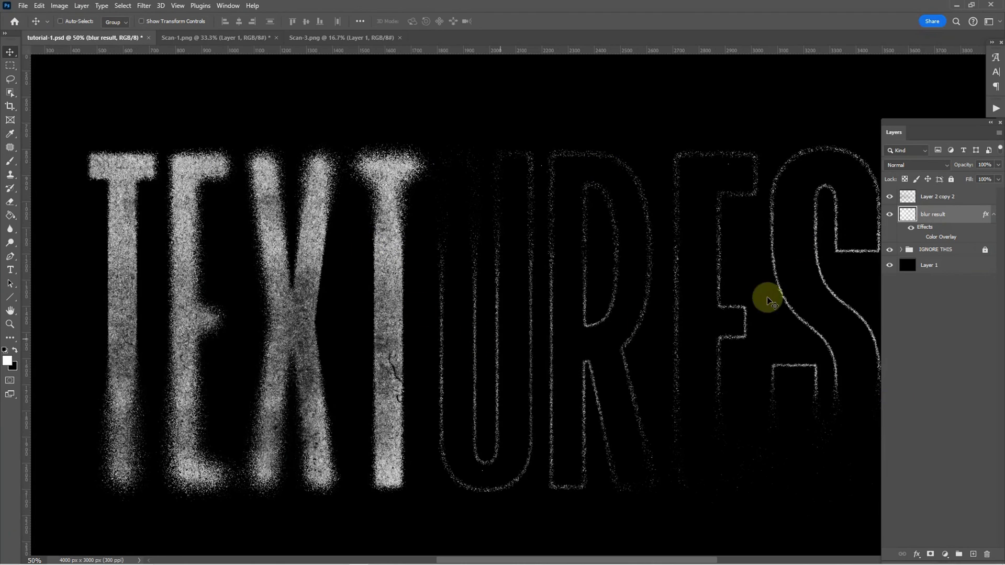
Step: Delete the 'Layer 2 copy 2' scan layer
{"action": "left_click", "coordinate": [940, 202]}
{"action": "key", "text": "BackSpace"}
{"action": "key", "text": "Return"}
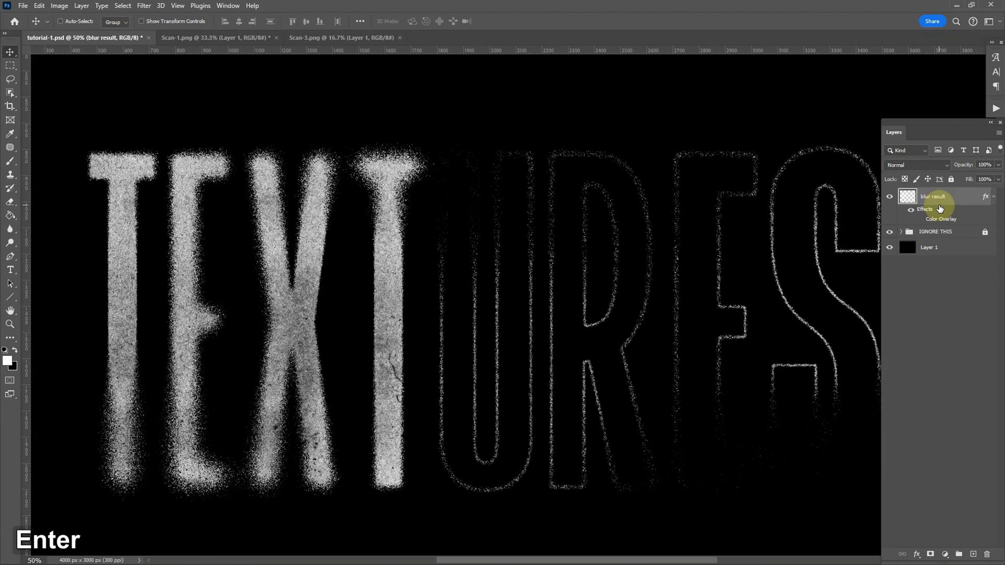
{"action": "key", "text": "ctrl+minus"}
{"action": "key", "text": "ctrl+equal"}
{"action": "key", "text": "ctrl+equal"}
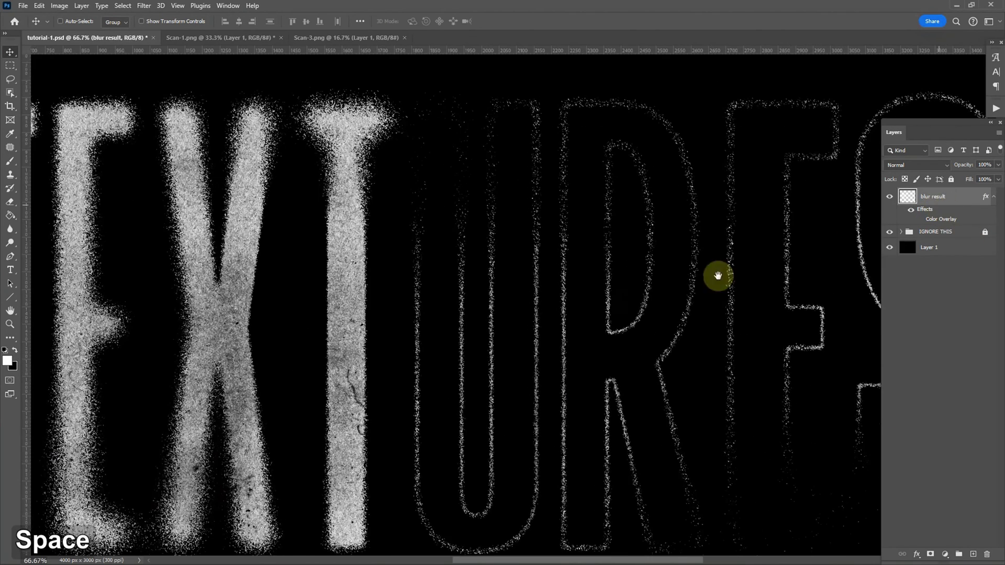
{"action": "left_click_drag", "start_coordinate": [531, 338], "coordinate": [717, 328]}
{"action": "key", "text": "ctrl"}
{"action": "key", "text": "ctrl+minus"}
{"action": "key", "text": "ctrl+minus"}
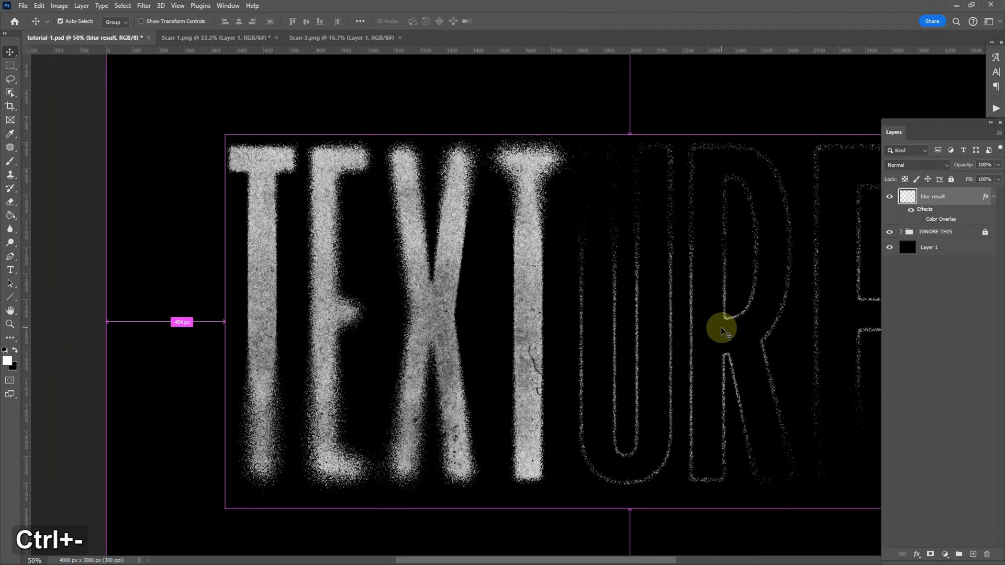
{"action": "left_click_drag", "start_coordinate": [772, 330], "coordinate": [618, 219]}
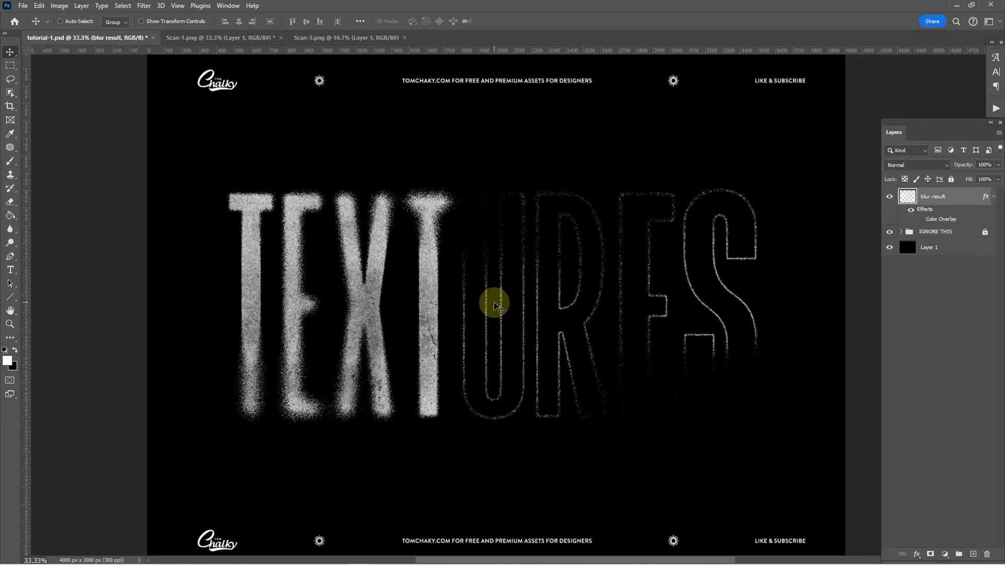
{"action": "key", "text": "ctrl"}
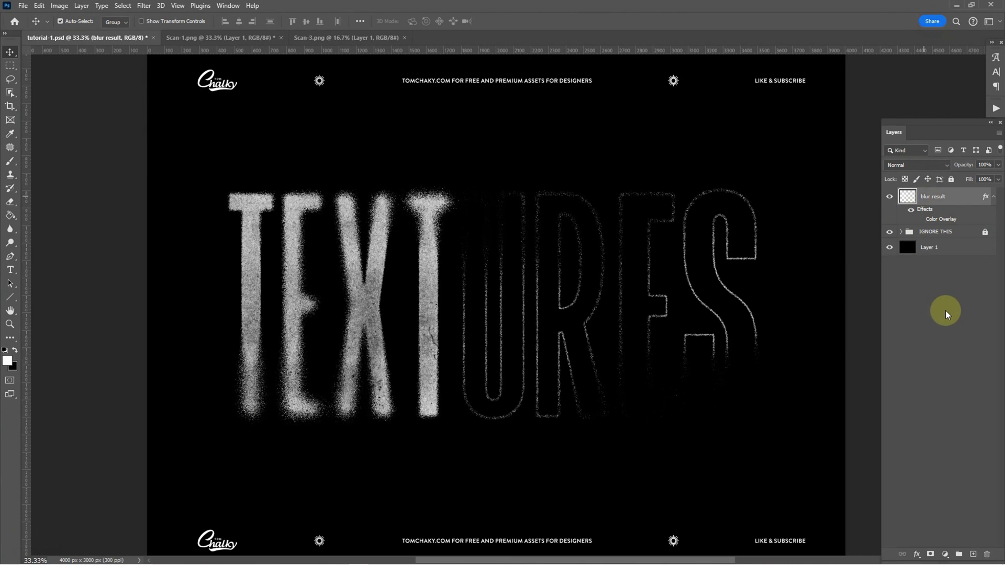
Step: Duplicate blur result twice into 'blur result copy' and 'blur result copy 2' for denser lettering
{"action": "key", "text": "ctrl"}
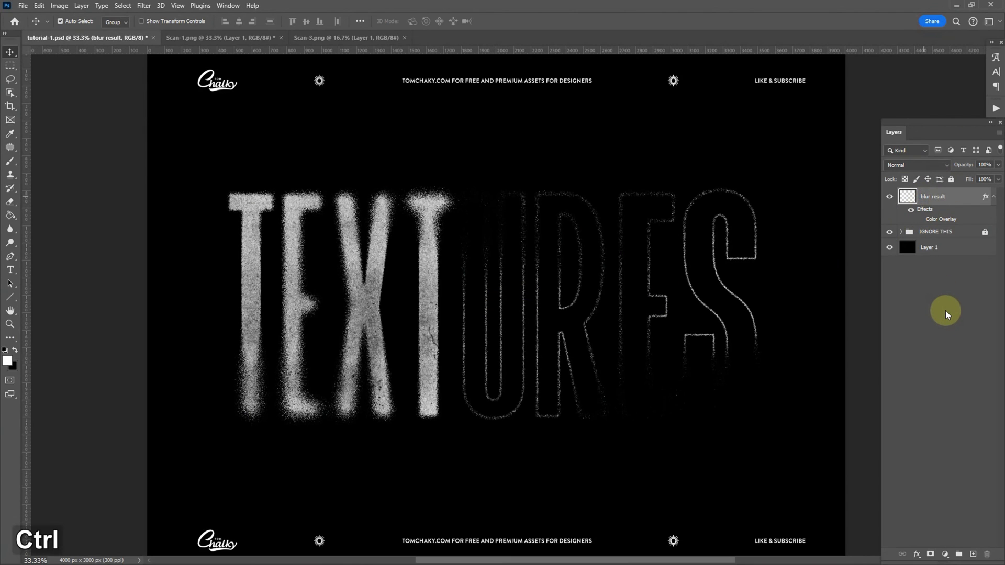
{"action": "key", "text": "ctrl+j"}
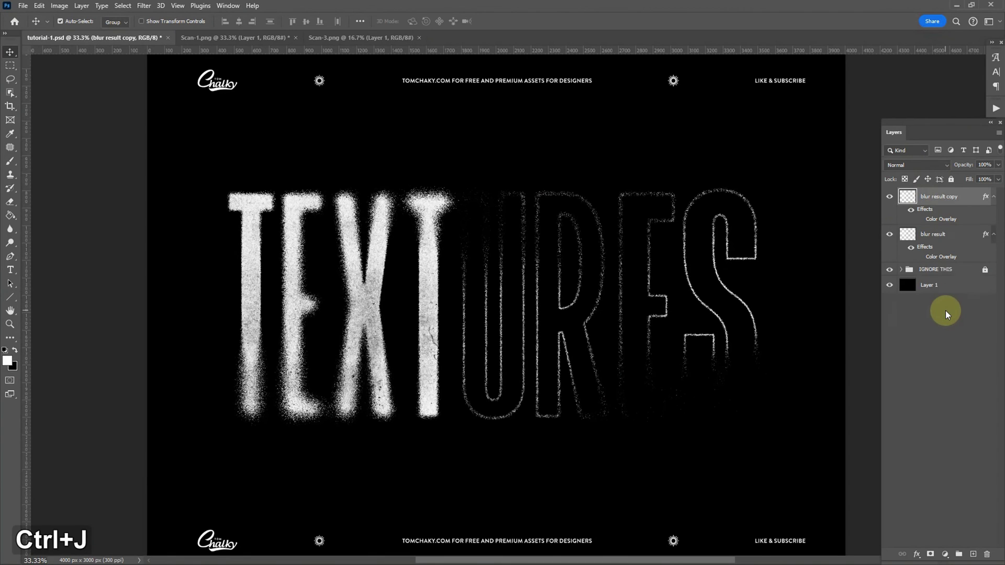
{"action": "key", "text": "ctrl+j"}
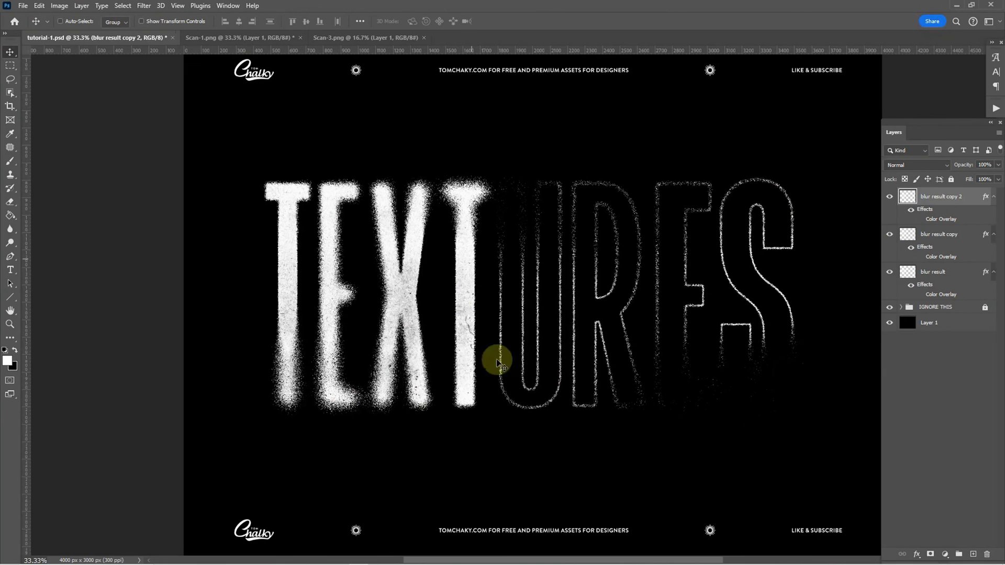
{"action": "key", "text": "space"}
{"action": "left_click_drag", "start_coordinate": [595, 303], "coordinate": [558, 309]}
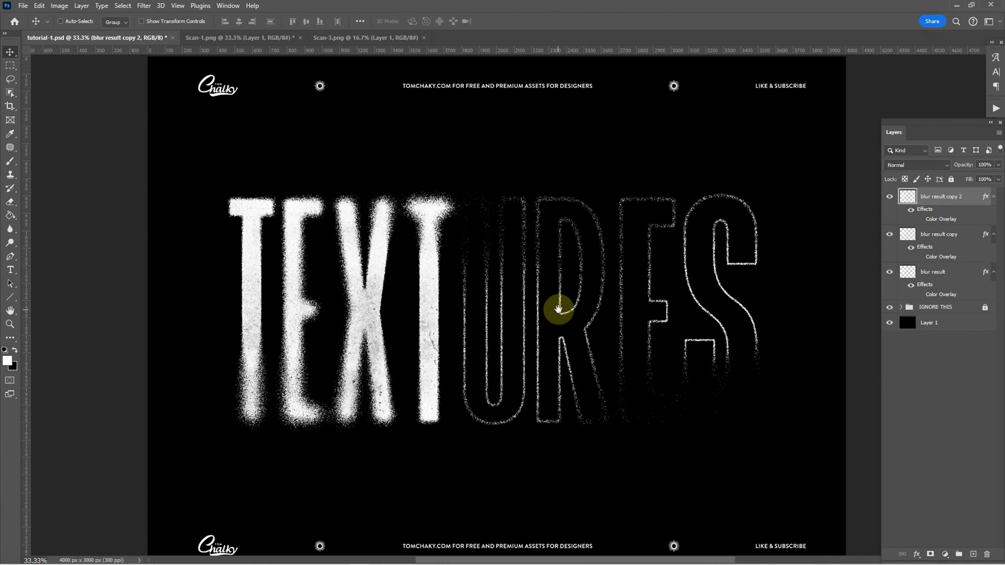